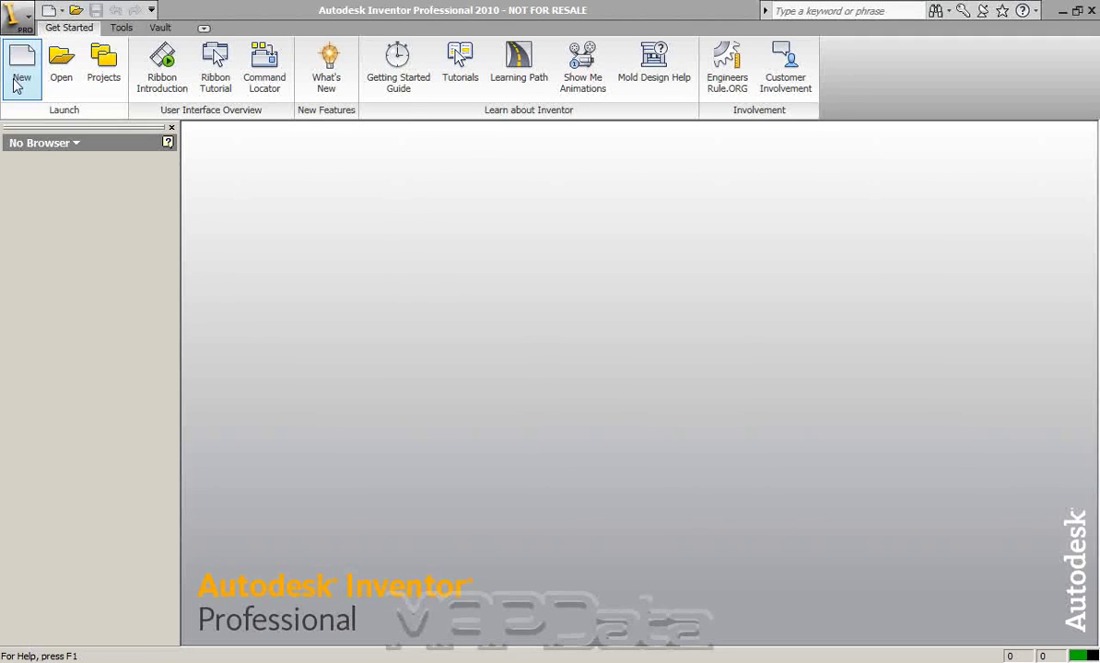
- Create a Mold Design.iam named Tutorial Molde2, stored in a Tutorial Molde2 folder
click(514, 221)
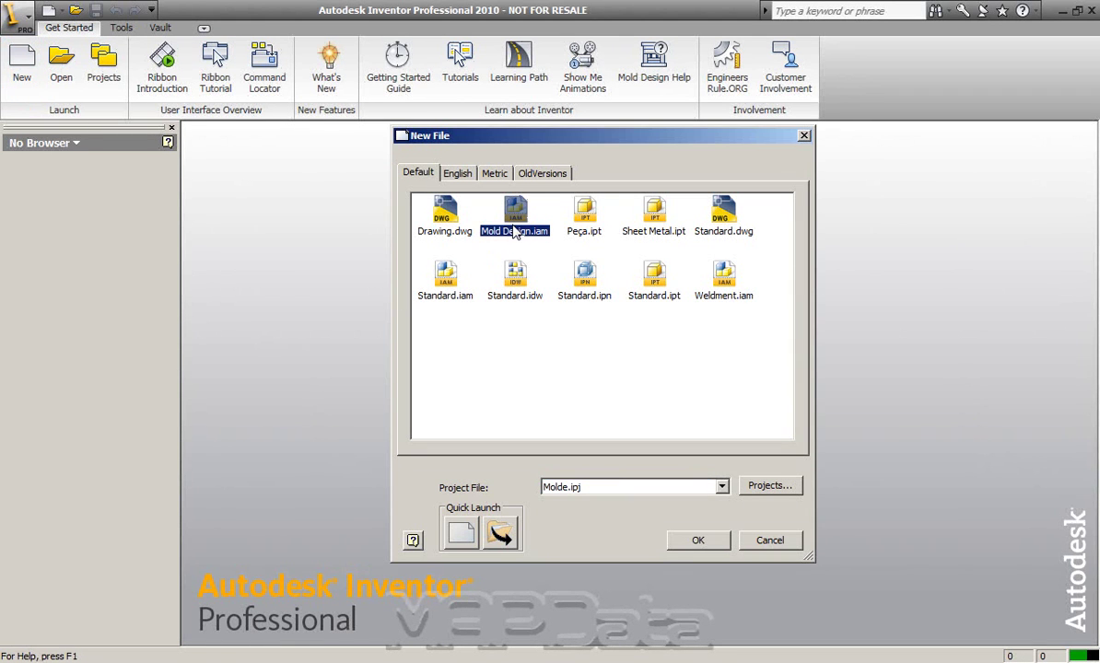
click(698, 541)
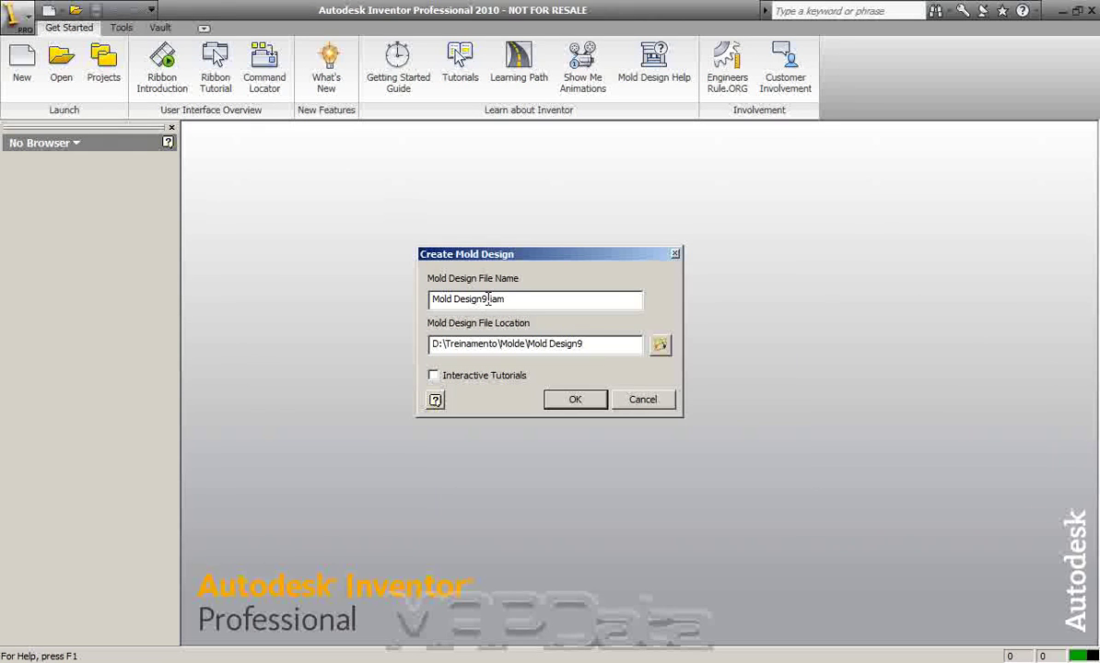
drag(488, 299, 388, 295)
text(Tutorial Molde2)
drag(496, 299, 360, 300)
key(ctrl+c)
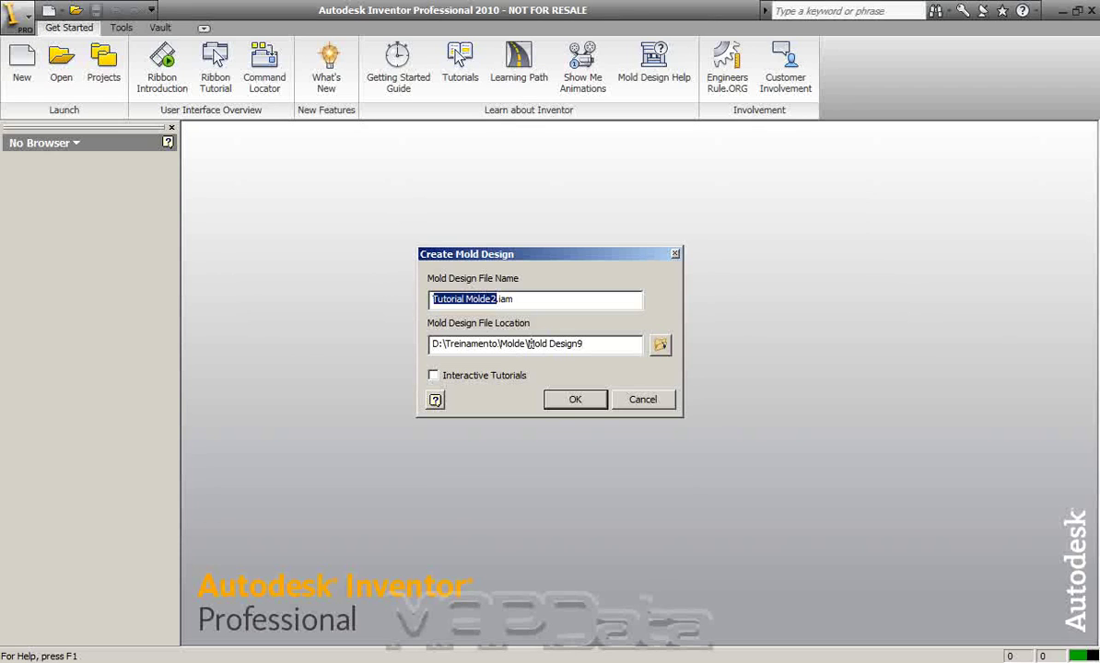
drag(529, 343, 608, 346)
key(ctrl+v)
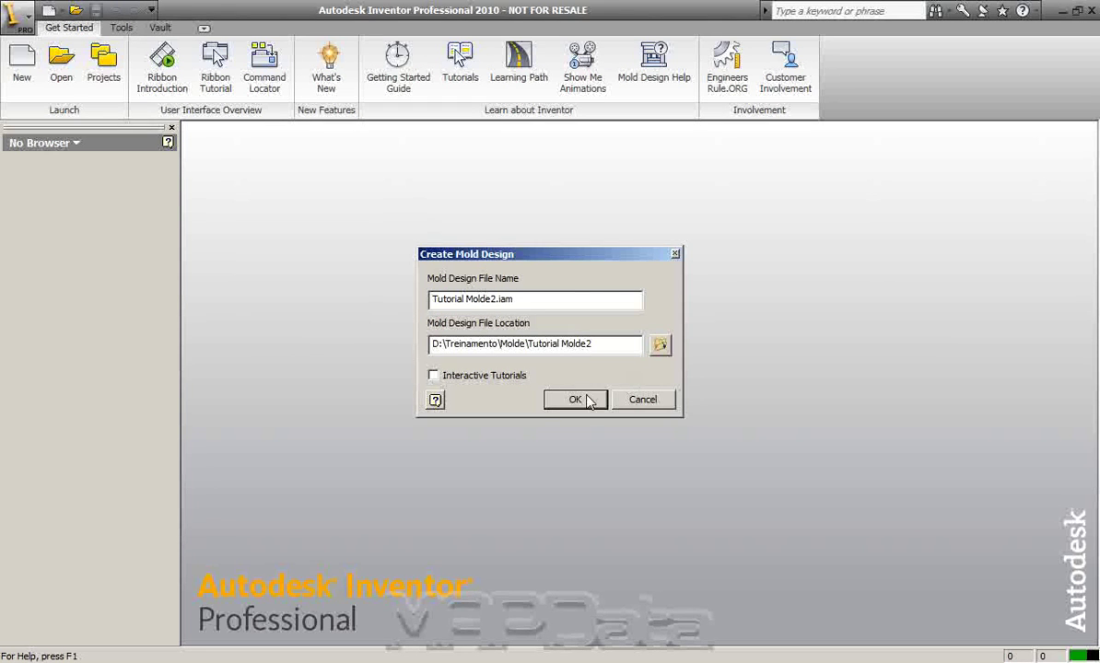
click(584, 406)
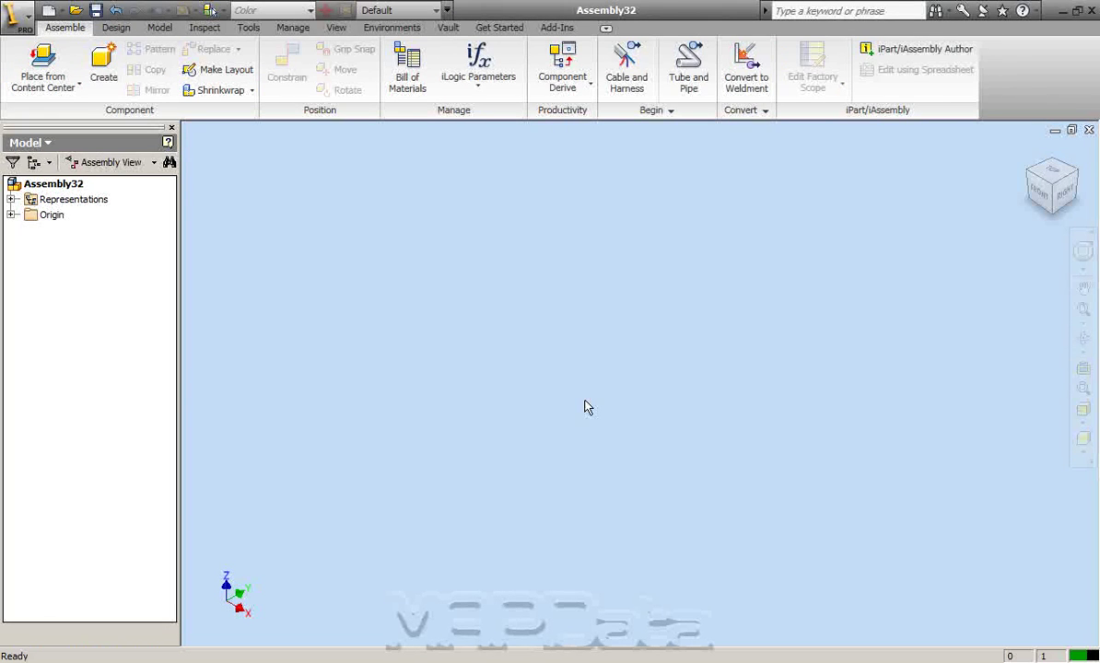
- Load Space Ball_AIT.ipt as the plastic part and accept its default mold opening direction
click(28, 53)
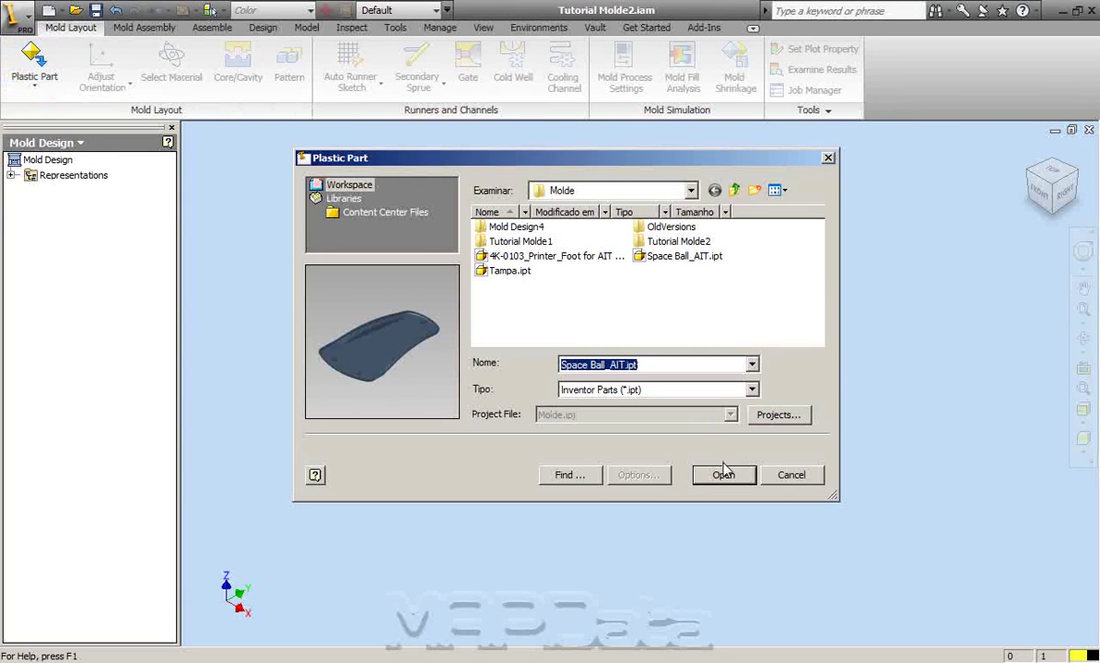
click(722, 473)
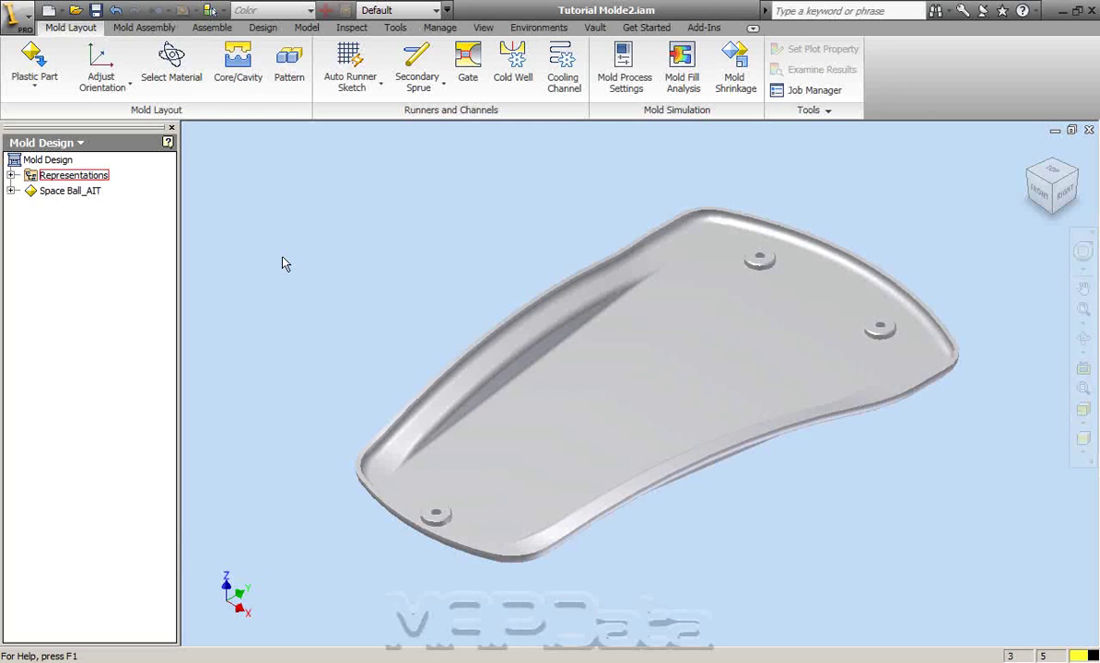
click(96, 65)
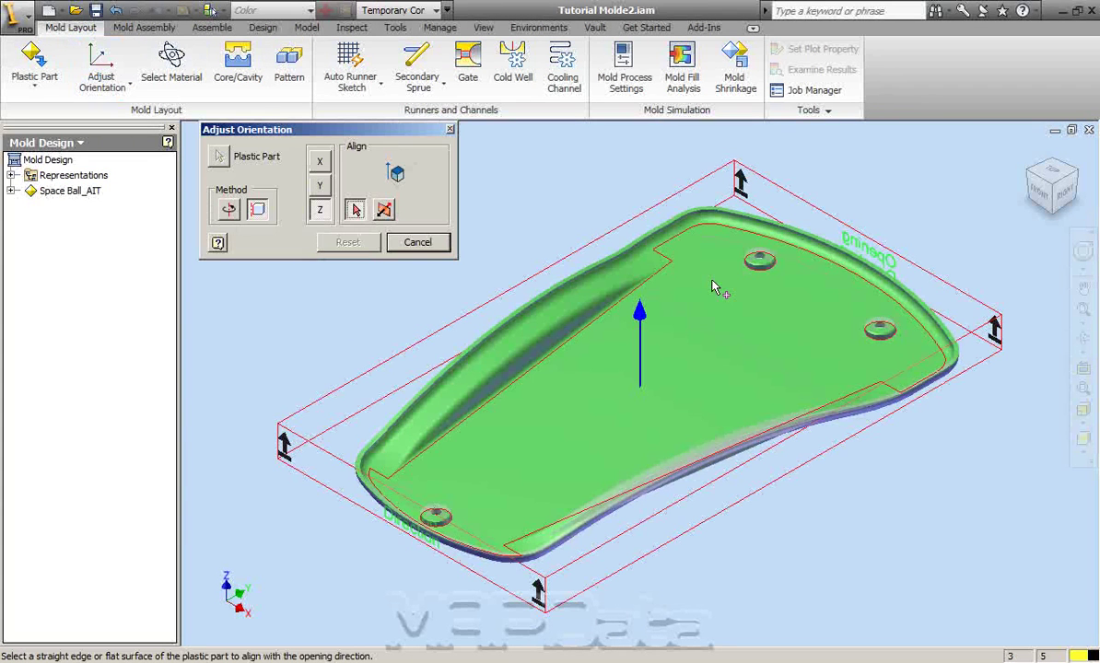
click(420, 245)
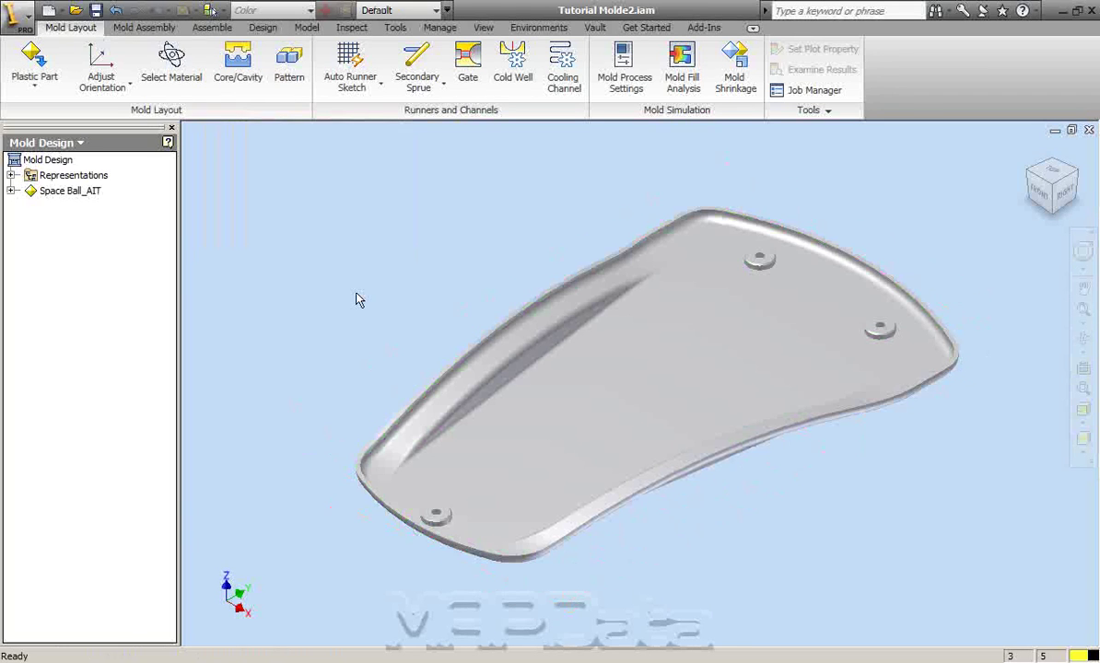
click(172, 64)
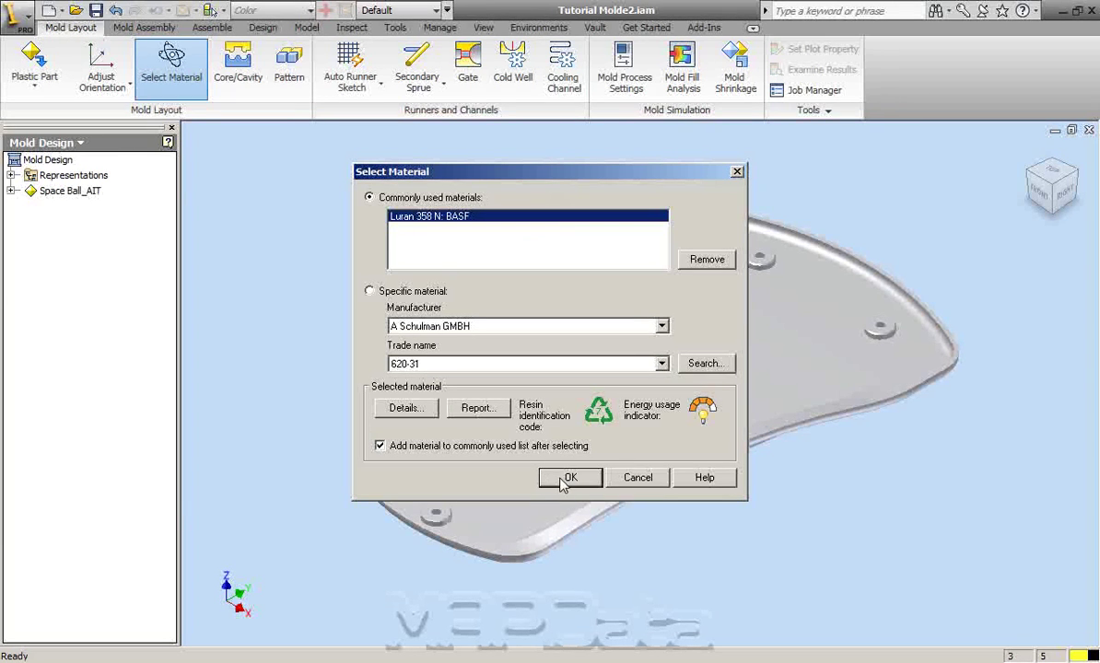
- Assign Luran 358 N : BASF as the material and reveal it under Material in the browser
click(565, 479)
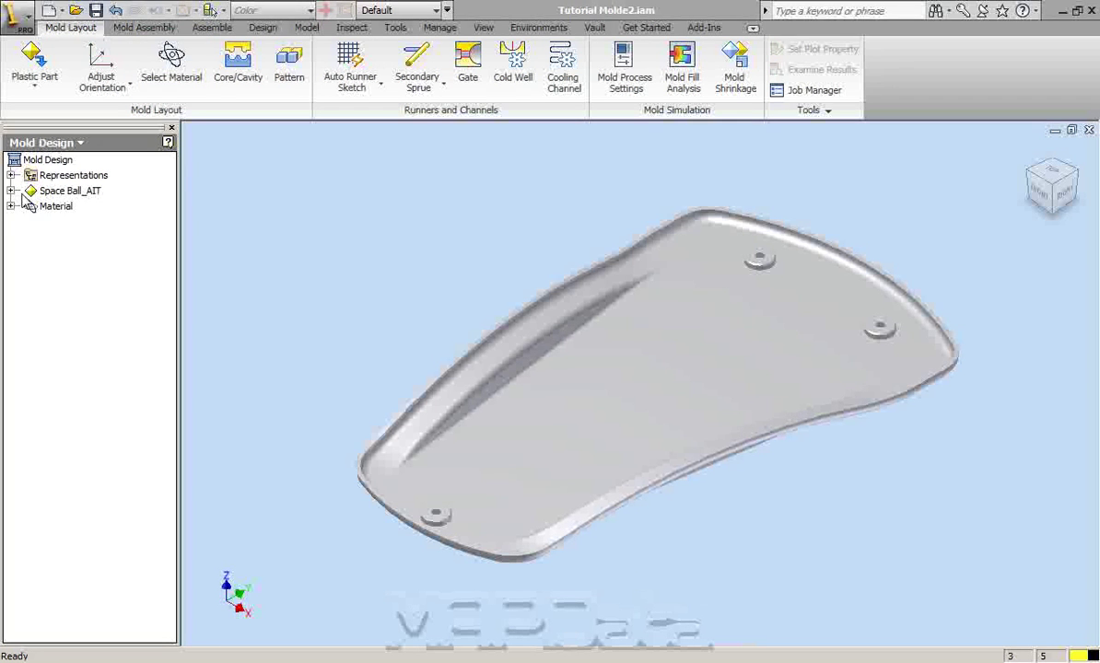
click(11, 191)
click(11, 222)
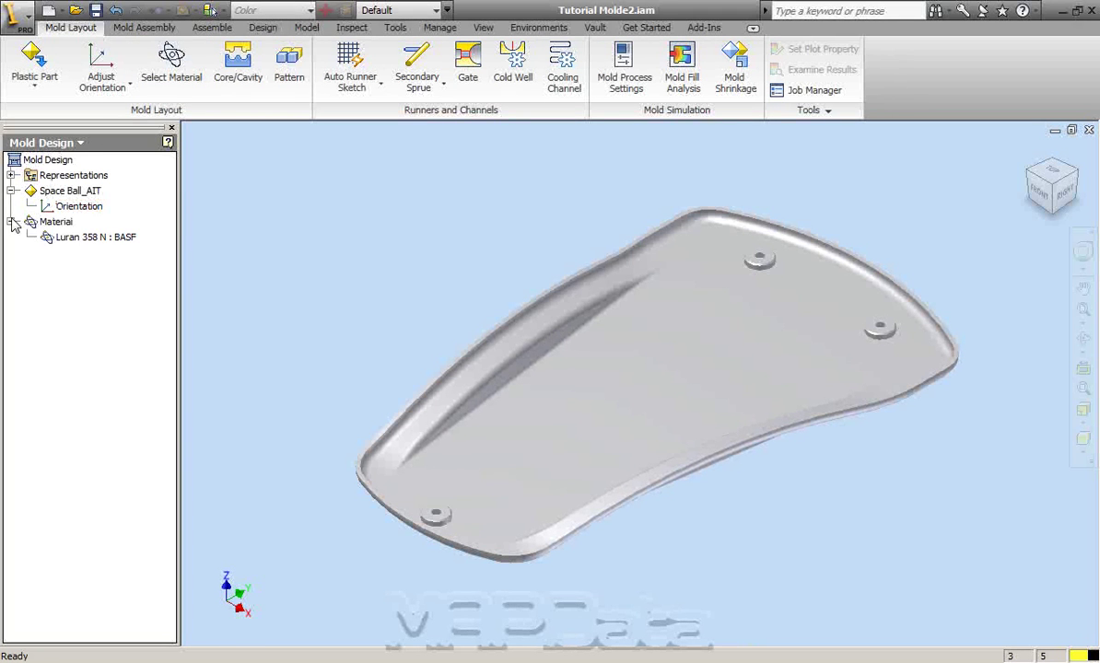
click(92, 238)
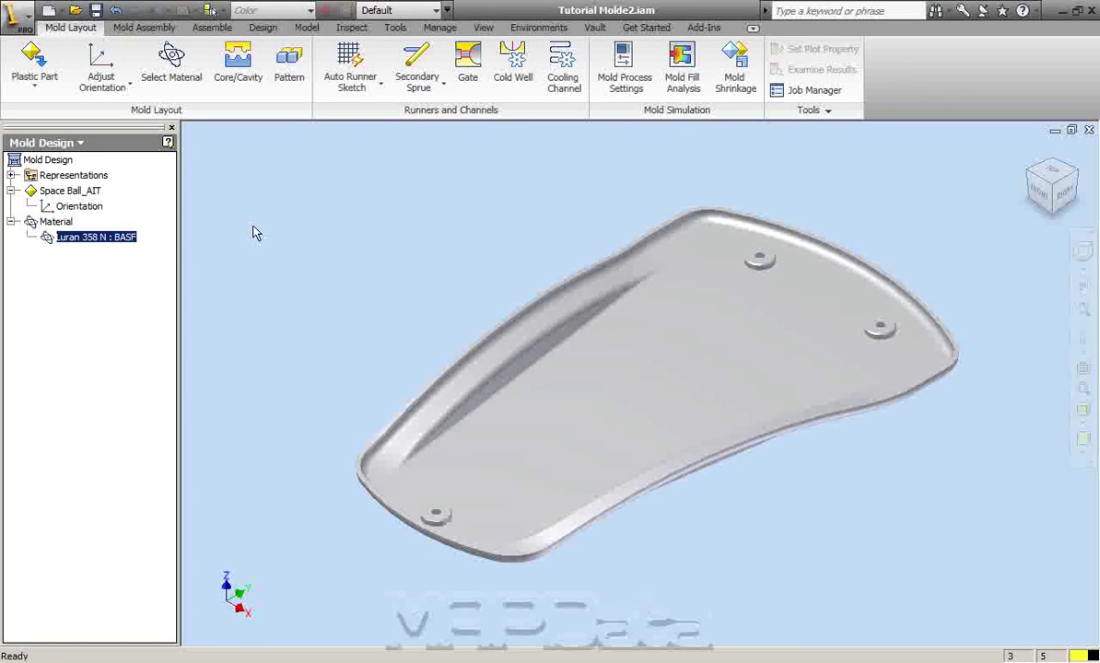
- Enter Core/Cavity design and pick a manual gate point on the part's top face
click(238, 74)
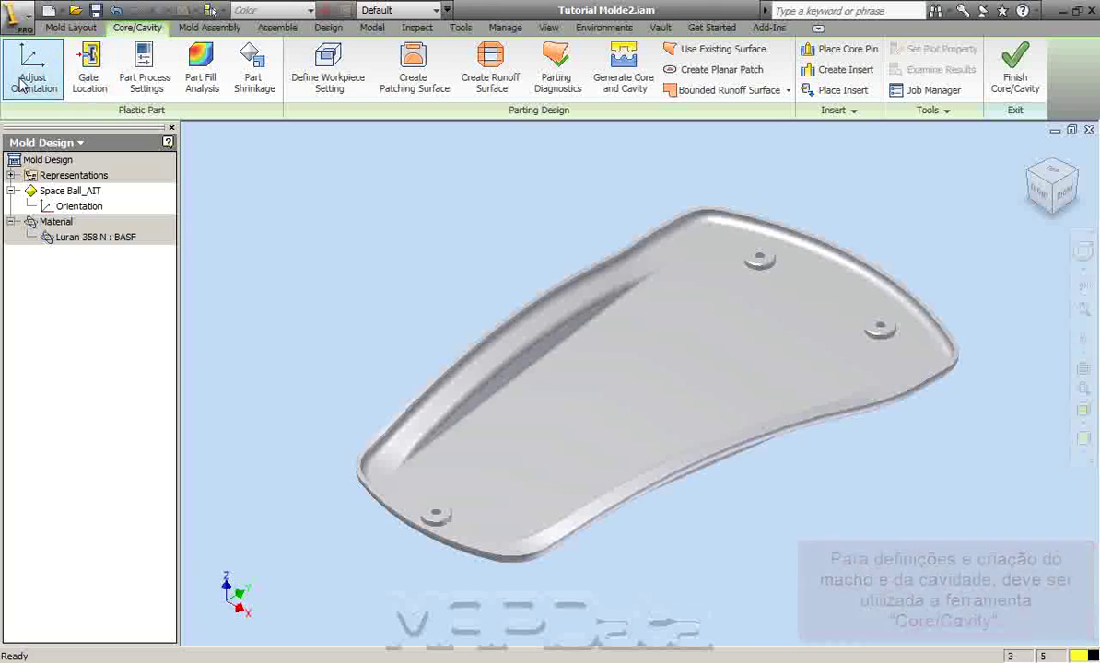
click(92, 79)
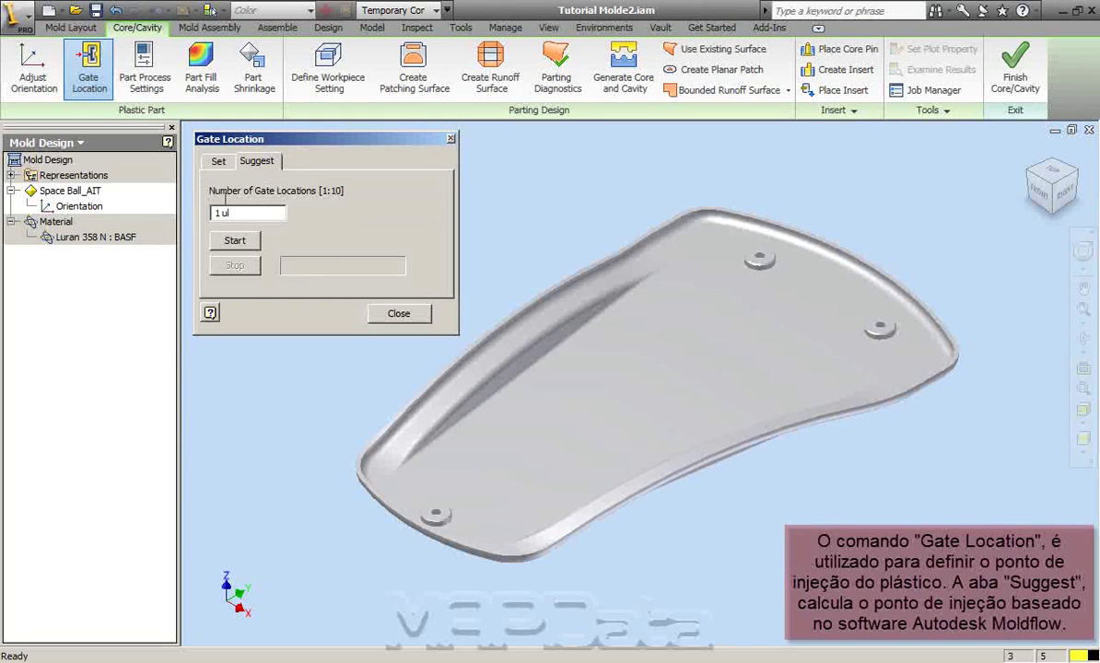
double_click(218, 212)
click(207, 163)
click(218, 242)
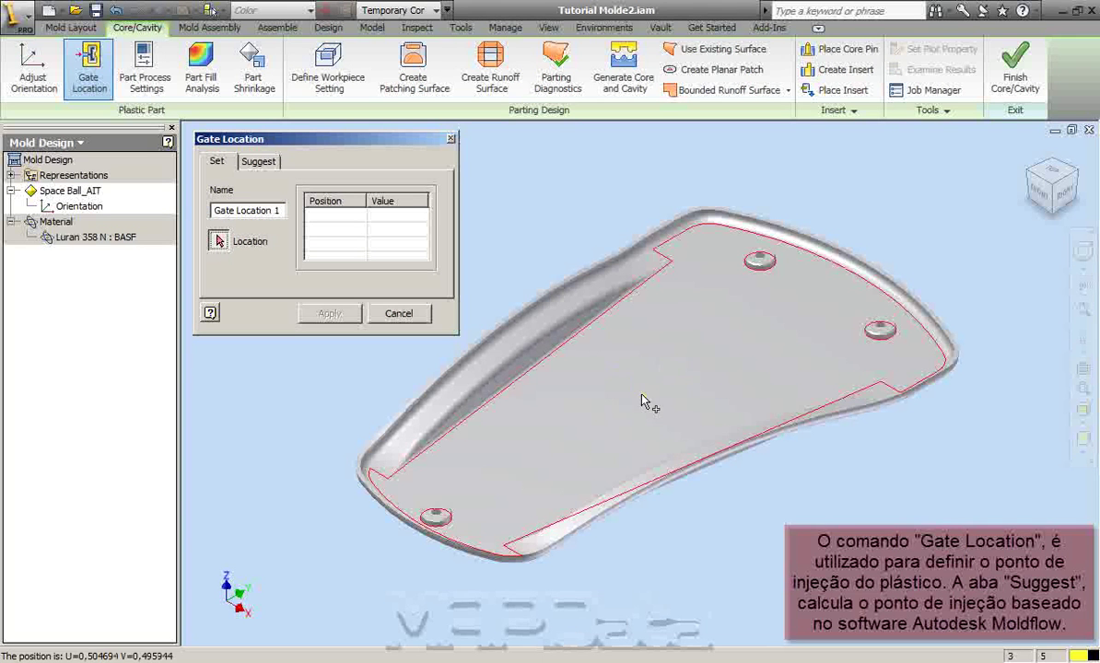
click(658, 387)
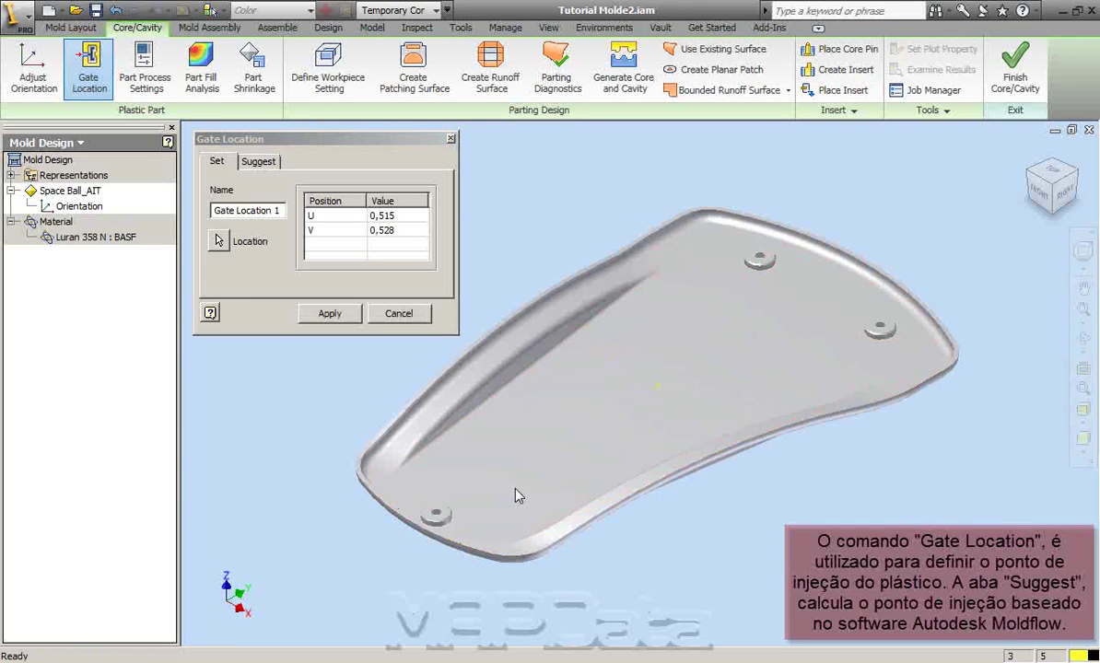
- Place the gate at U 0,5 and V 0,5, then restore the isometric view
drag(396, 216, 383, 215)
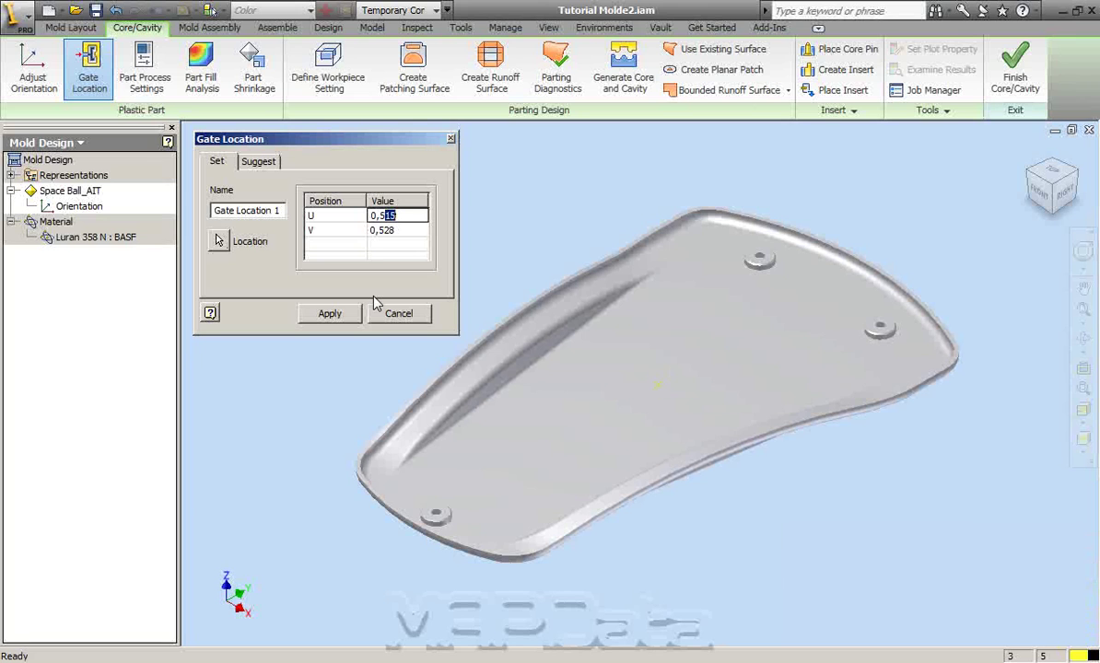
key(BackSpace)
click(396, 230)
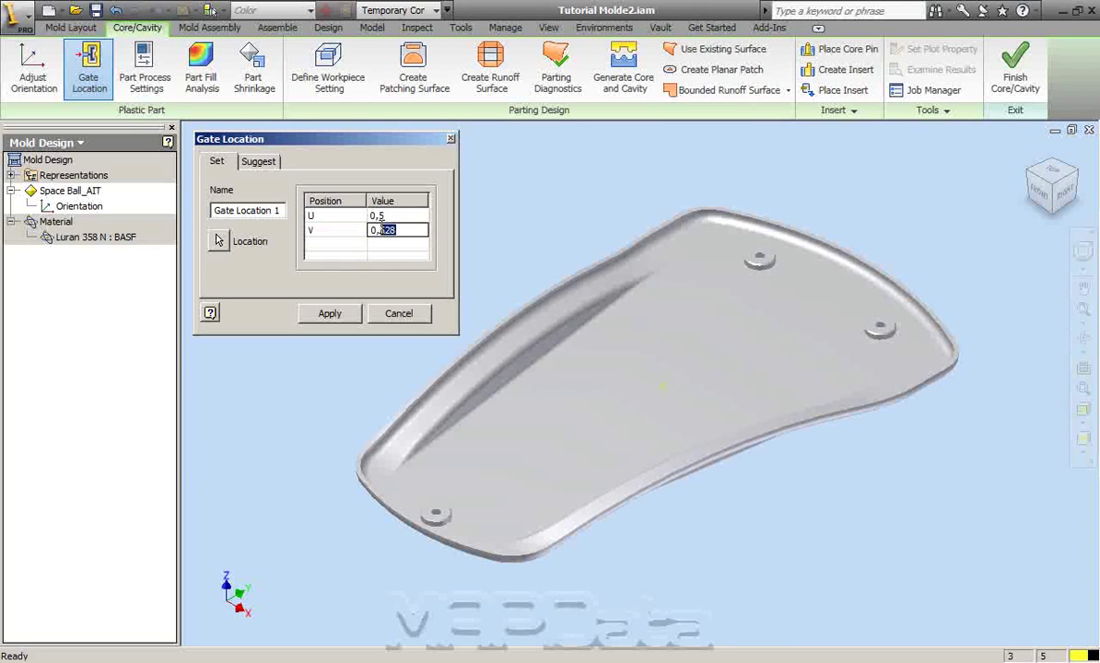
drag(383, 230, 399, 231)
key(BackSpace)
key(Return)
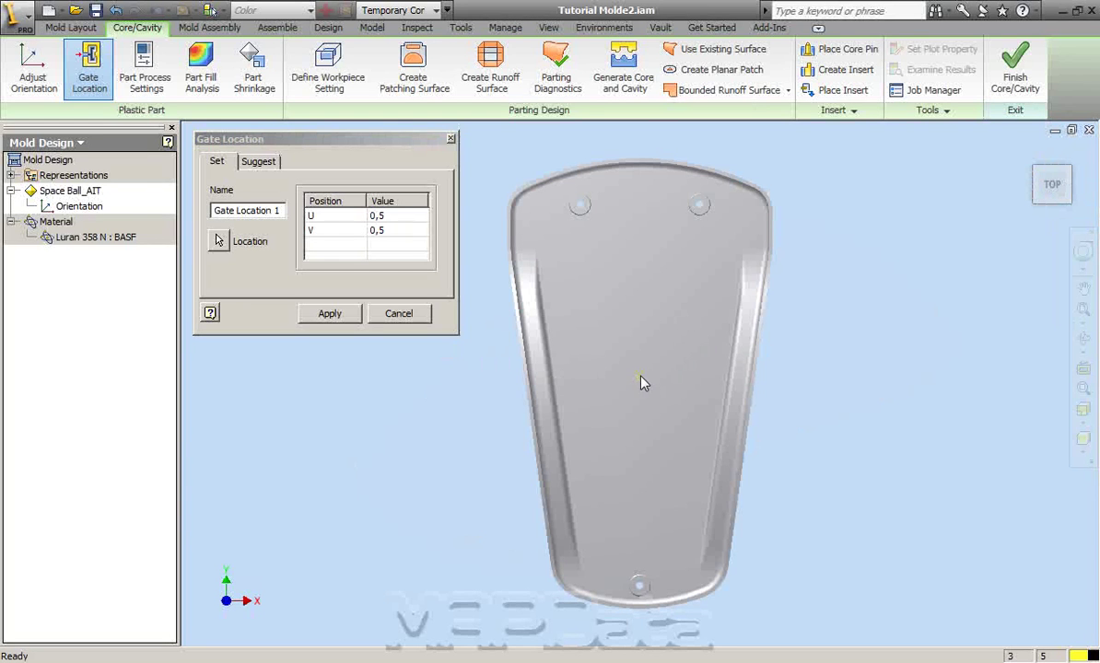
click(330, 314)
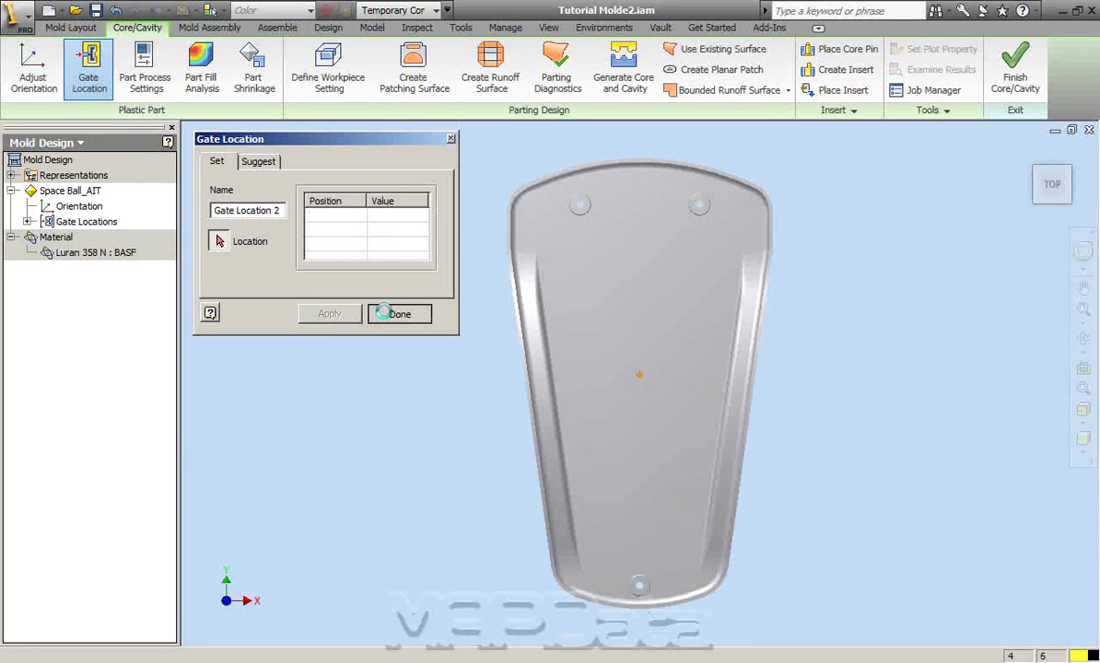
click(382, 314)
right_click(364, 242)
click(424, 603)
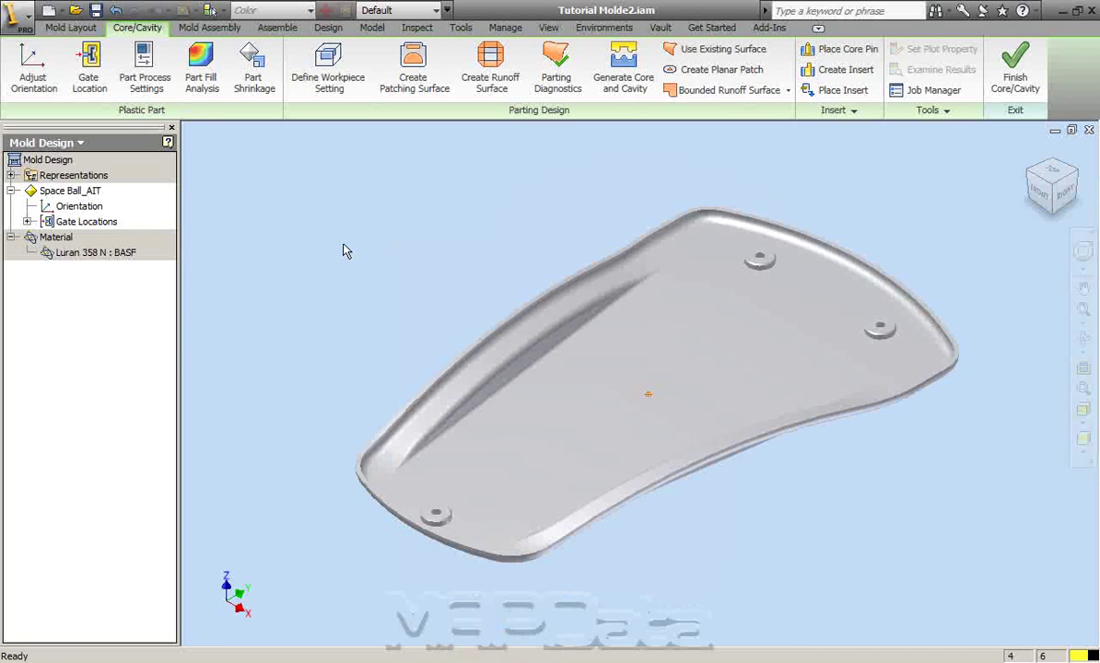
- Accept process settings of 50 °C mold, 230 °C melt and 180 MPa injection pressure
click(145, 82)
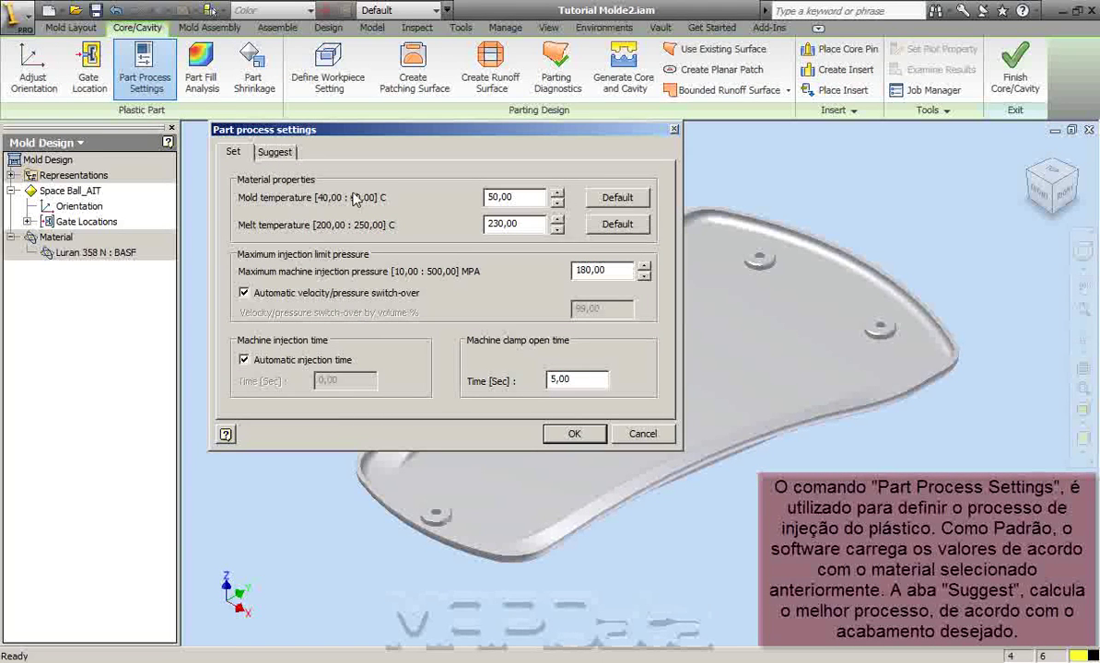
click(274, 154)
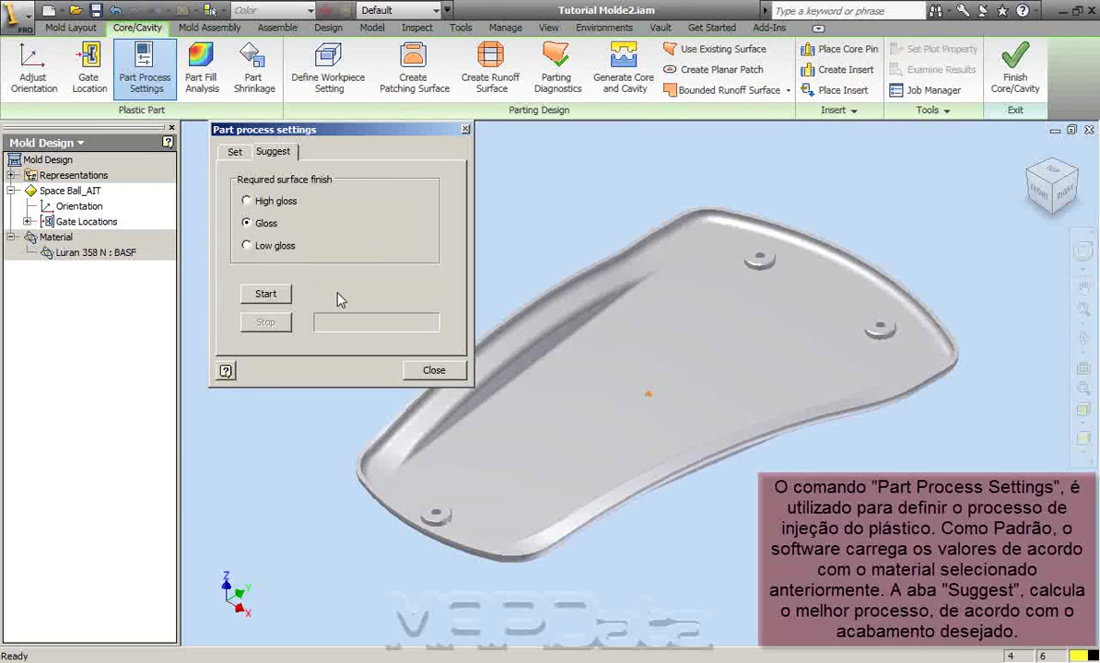
click(222, 149)
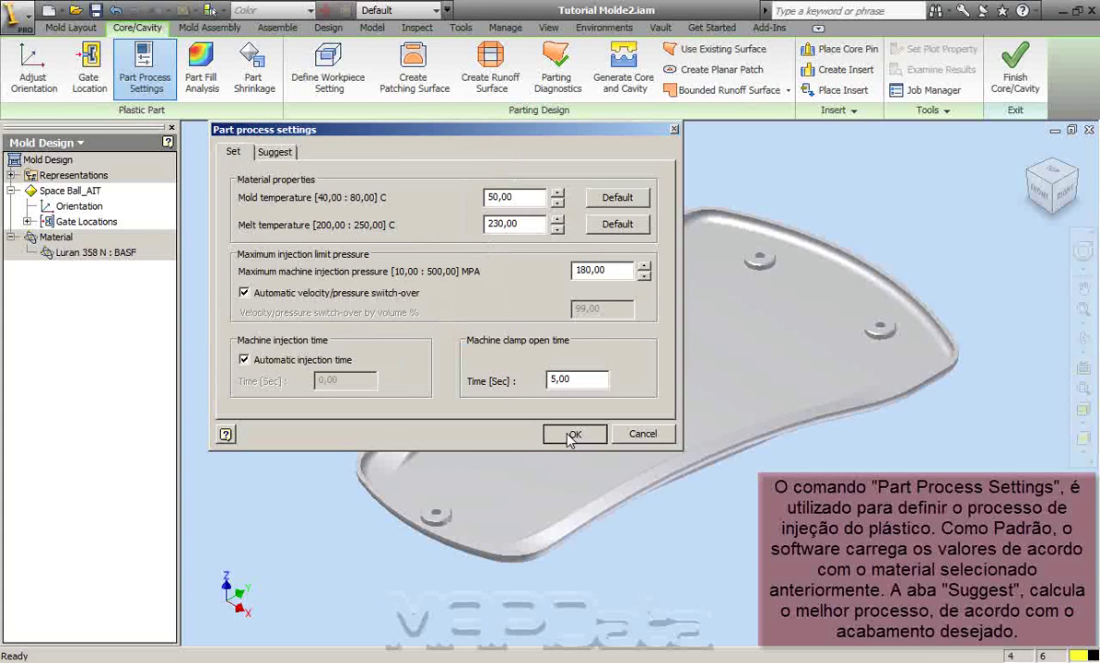
click(570, 435)
click(199, 90)
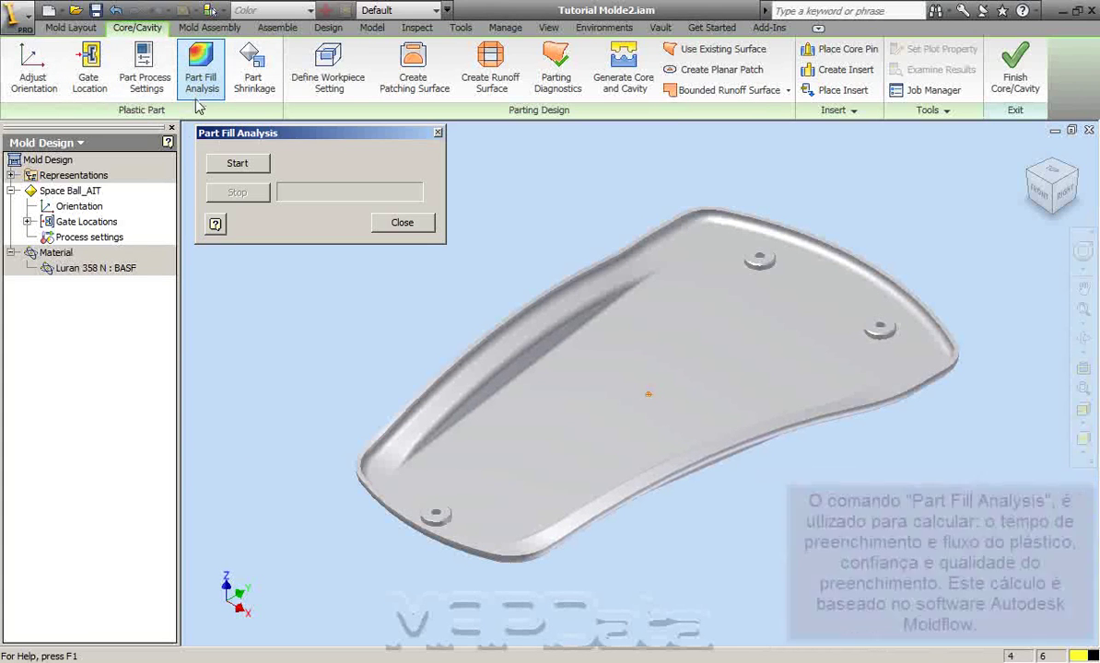
- Start the part fill analysis and close its window so it keeps running in the background
click(230, 164)
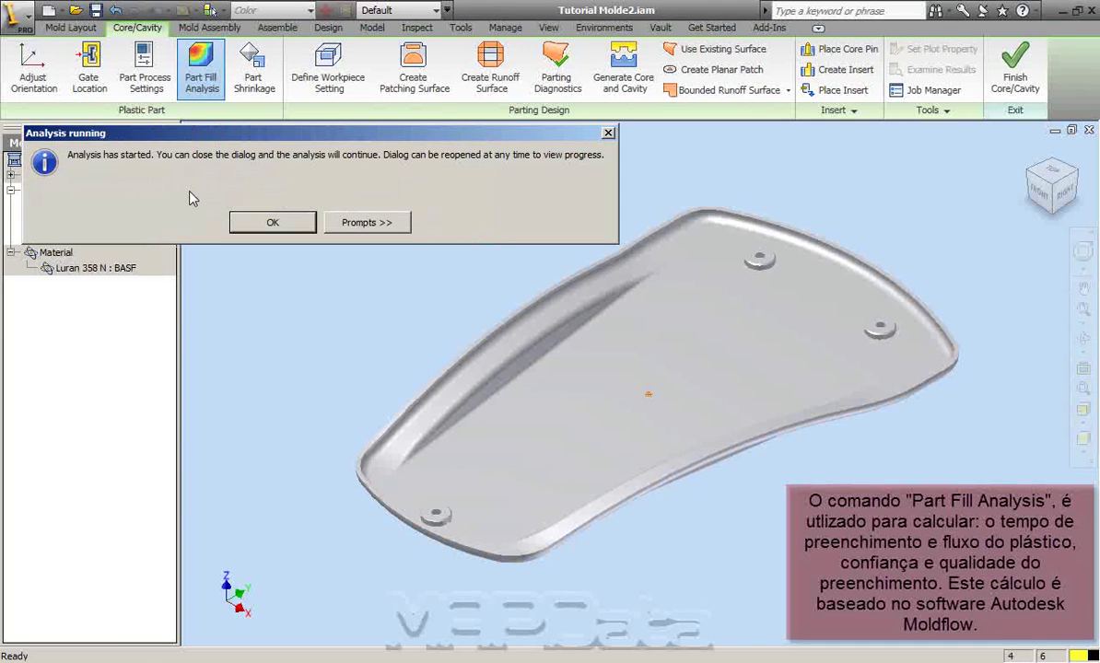
click(260, 225)
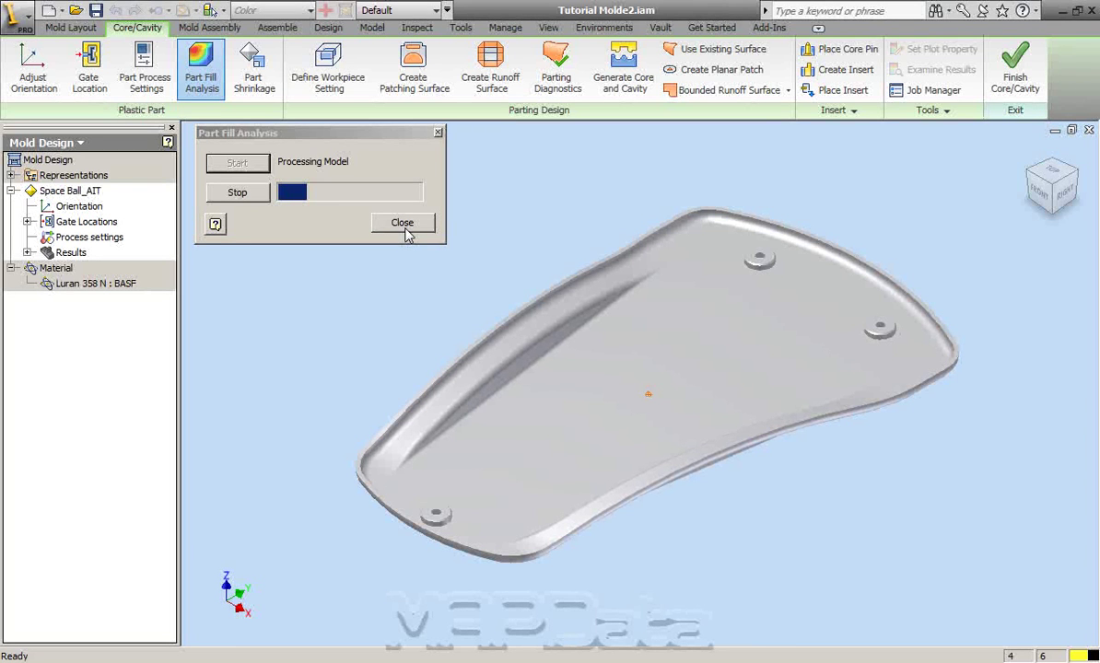
click(332, 134)
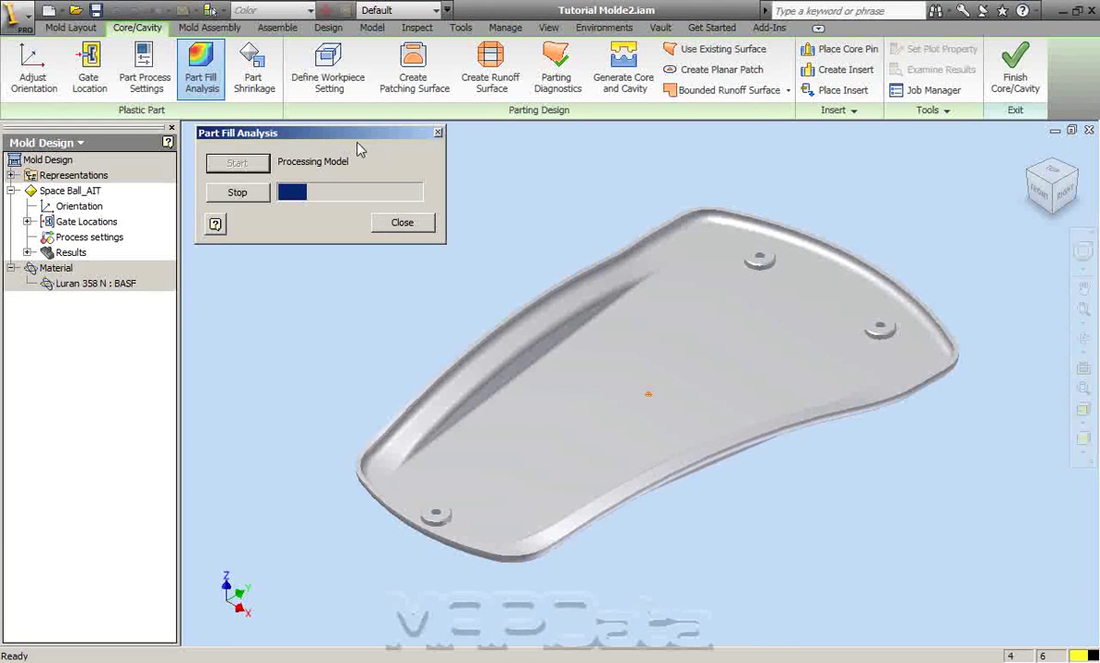
click(403, 225)
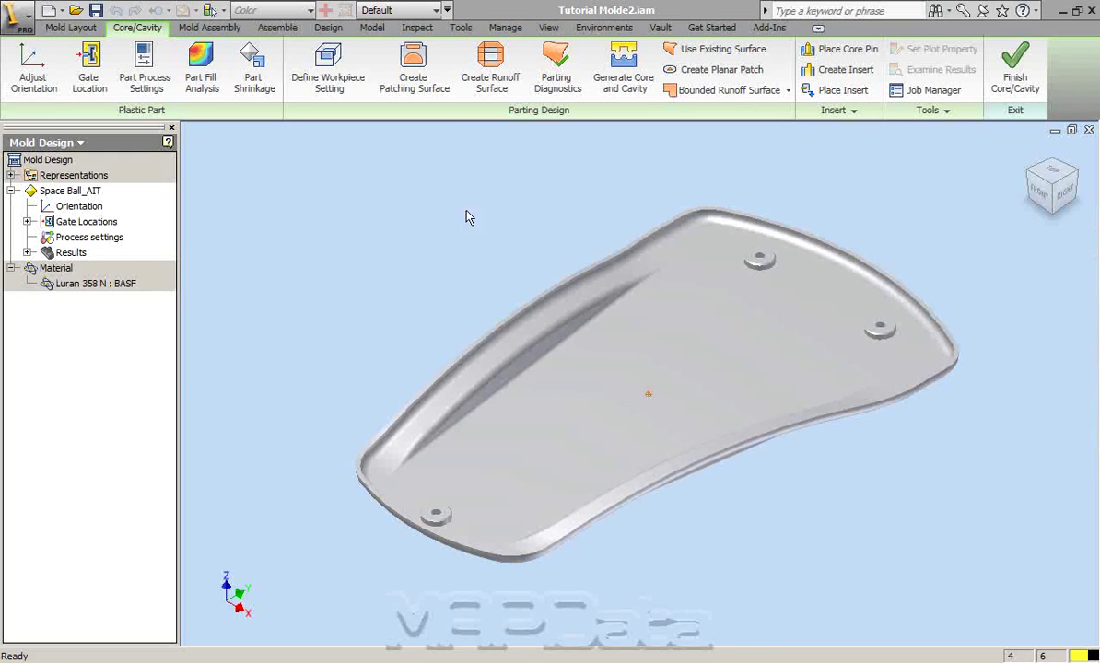
- Watch the fill job in Job Manager until 100%, bringing up the Fill summary
click(941, 93)
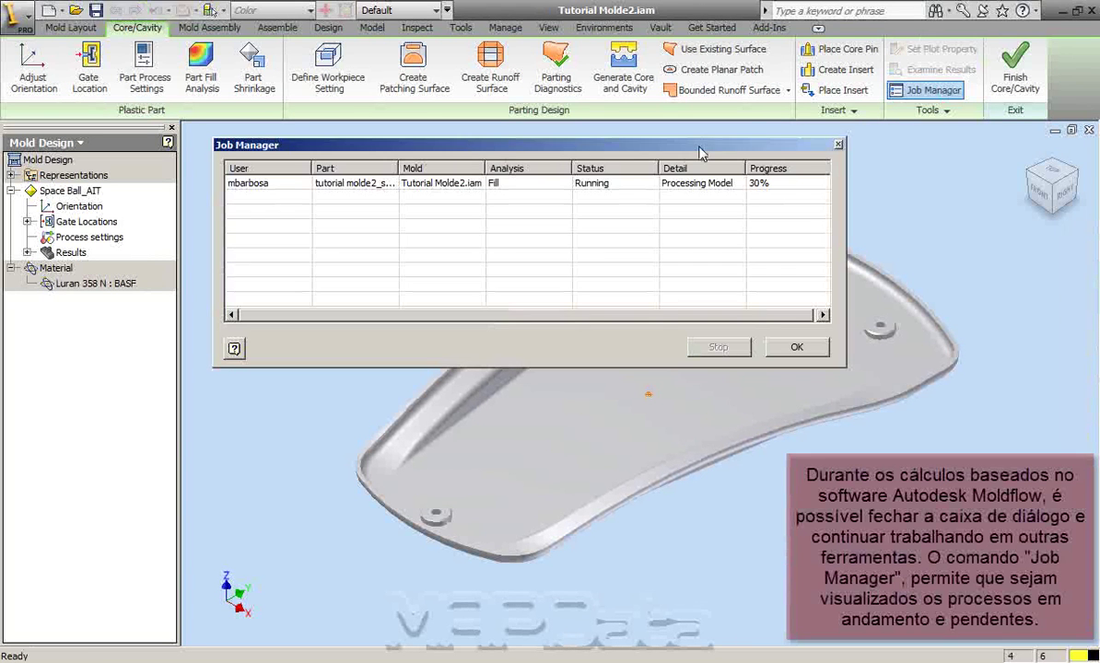
click(789, 354)
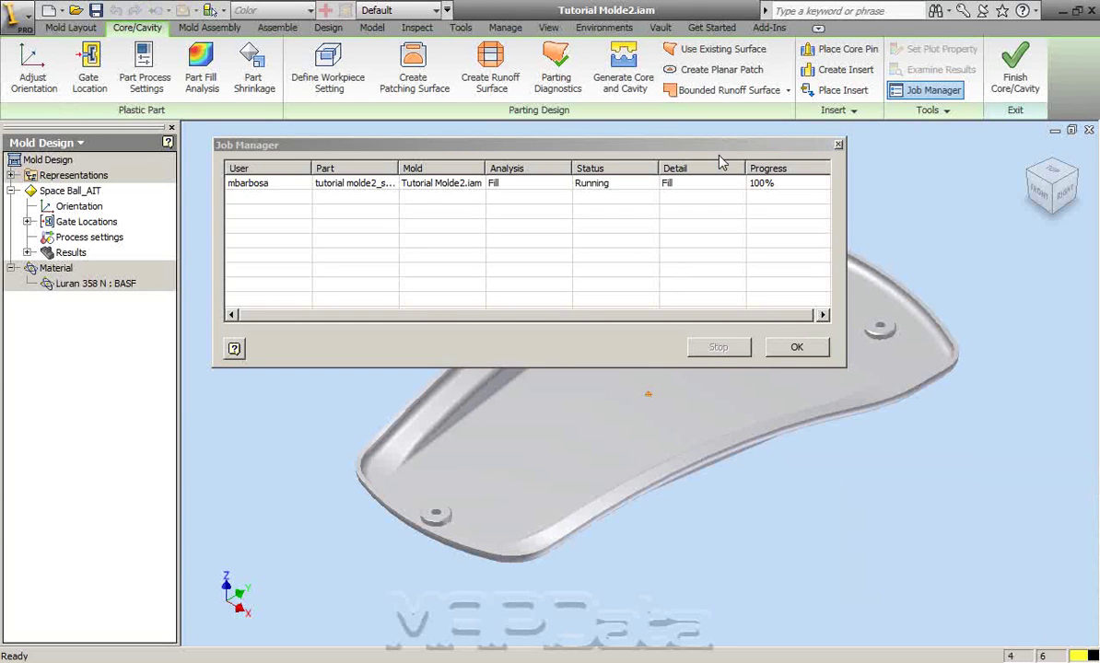
click(787, 347)
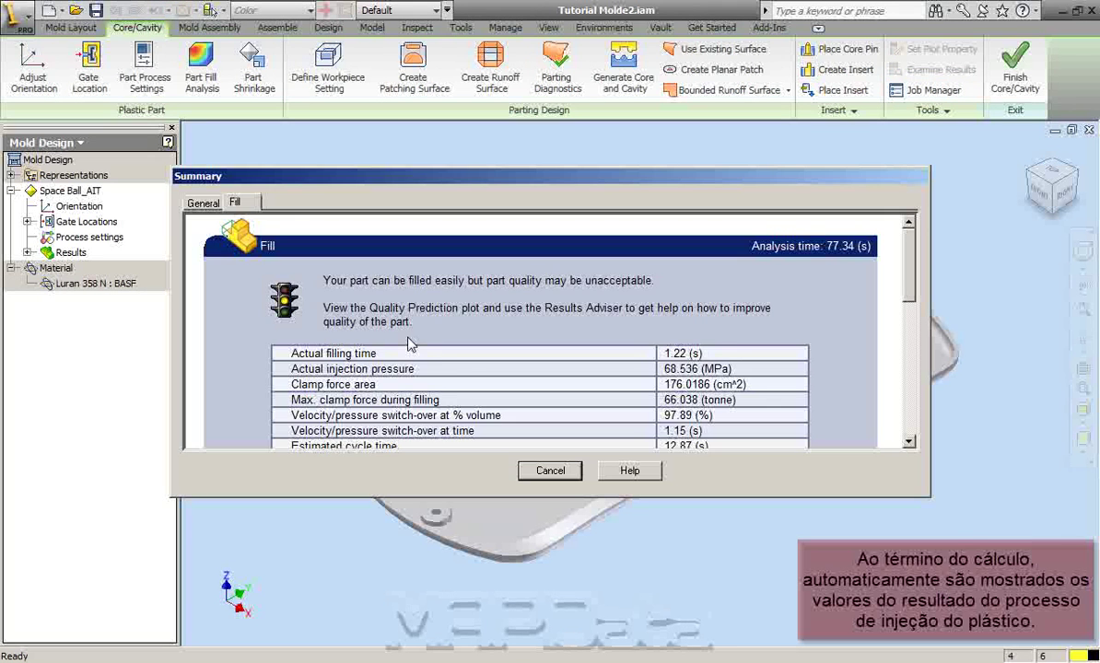
- Highlight the 1.22 s filling time, 66.038 tonne clamp force and 12.87 s cycle time
scroll(414, 331, down, 3)
scroll(414, 332, down, 1)
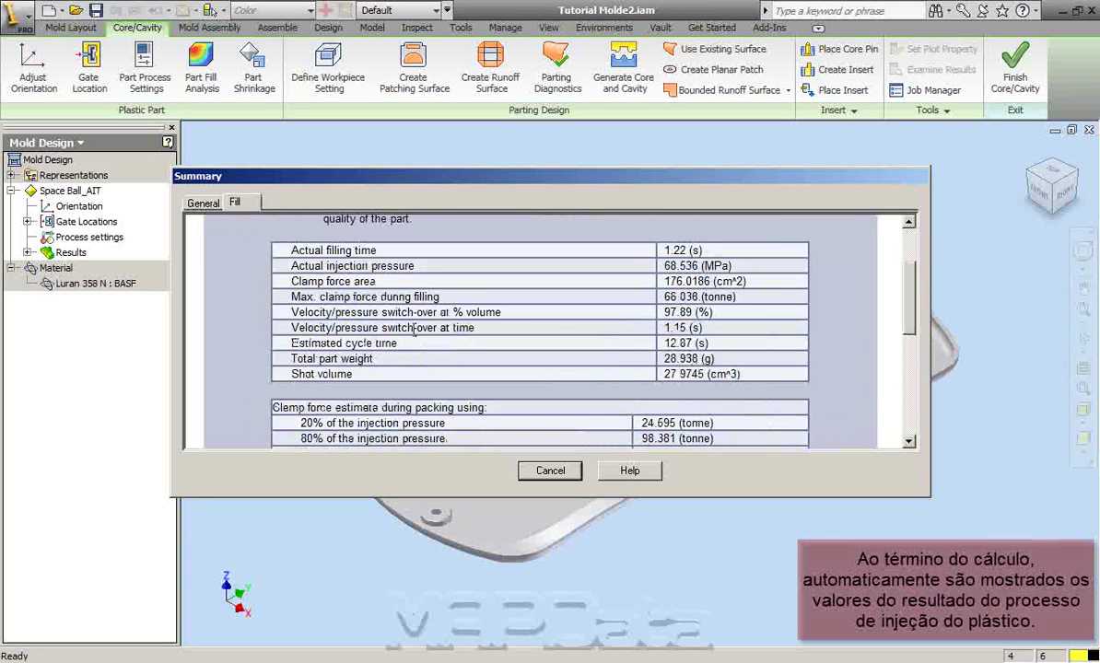
drag(290, 250, 692, 251)
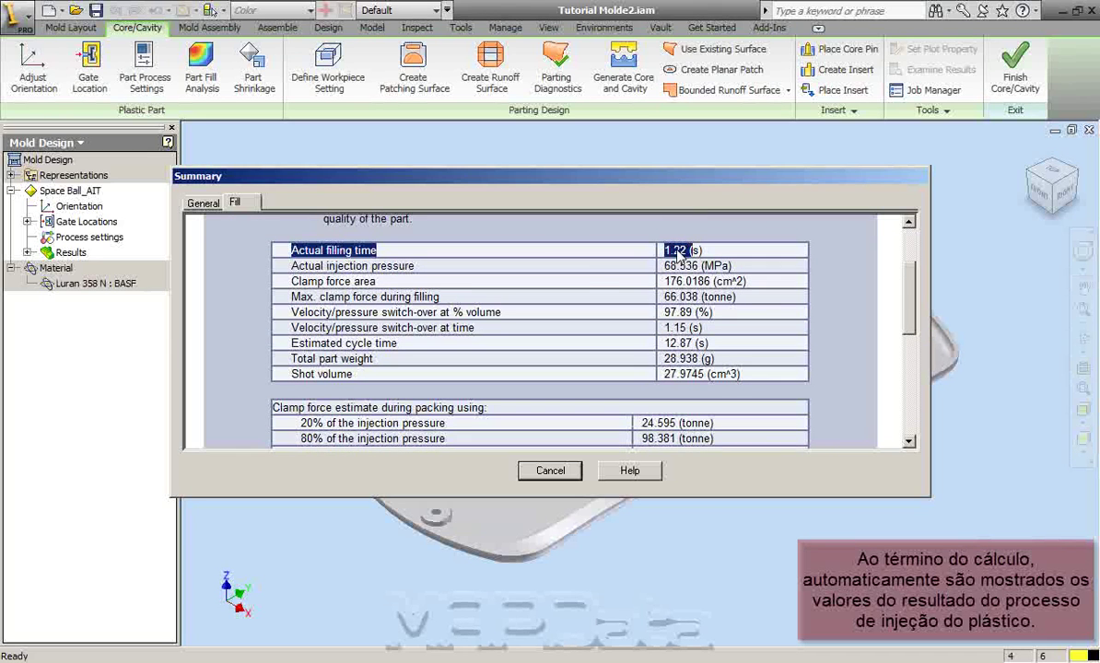
drag(736, 296, 320, 298)
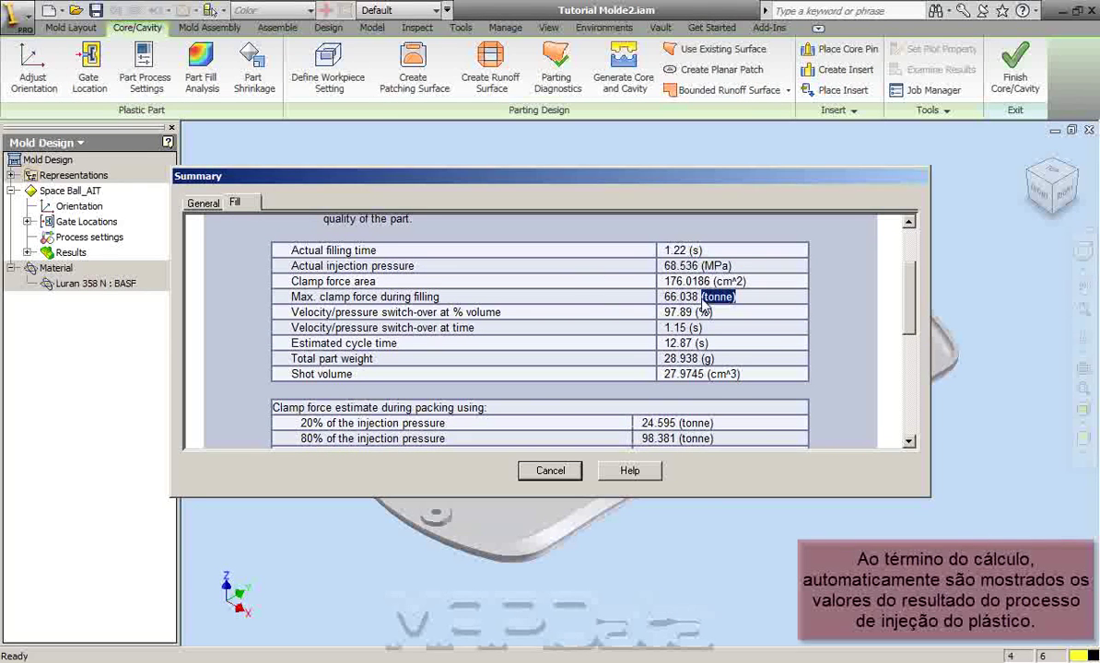
click(322, 307)
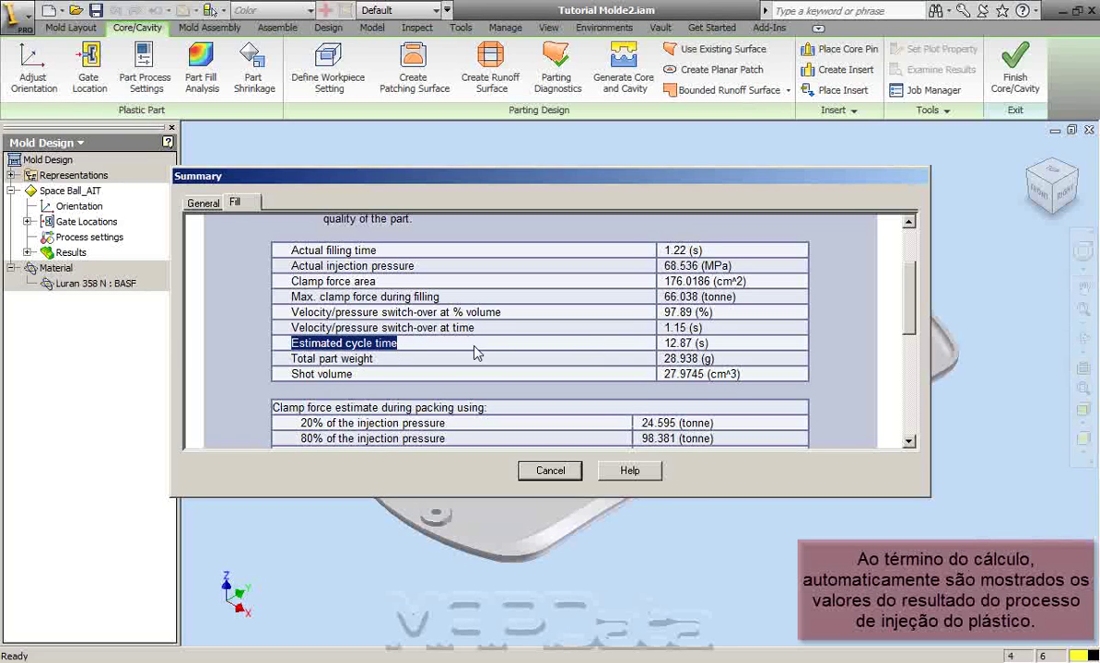
drag(289, 343, 703, 348)
- Scroll down to the cycle time pie chart, then close the Fill summary
scroll(566, 351, down, 1)
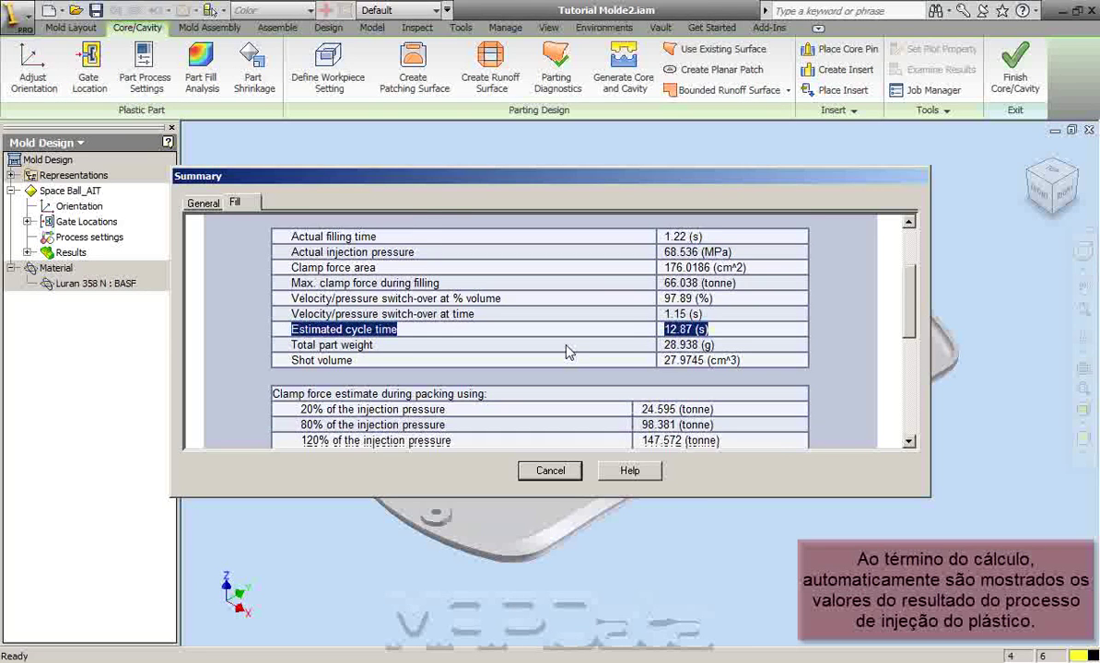
scroll(566, 351, down, 1)
scroll(567, 351, down, 1)
scroll(566, 351, down, 1)
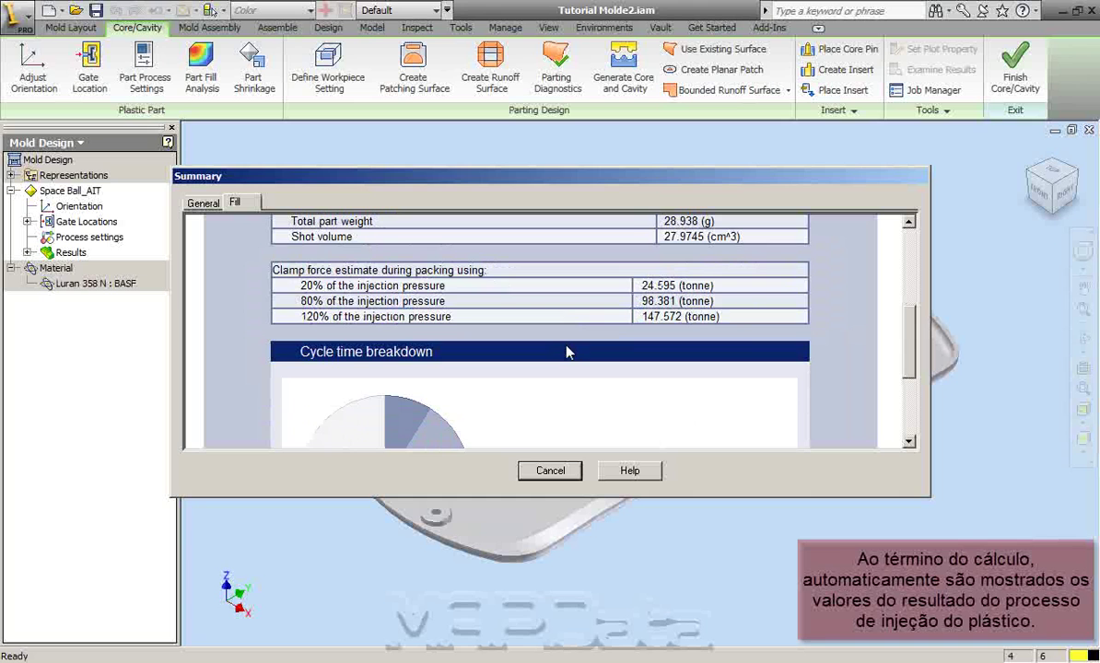
scroll(566, 350, down, 4)
scroll(567, 351, up, 1)
scroll(460, 298, down, 2)
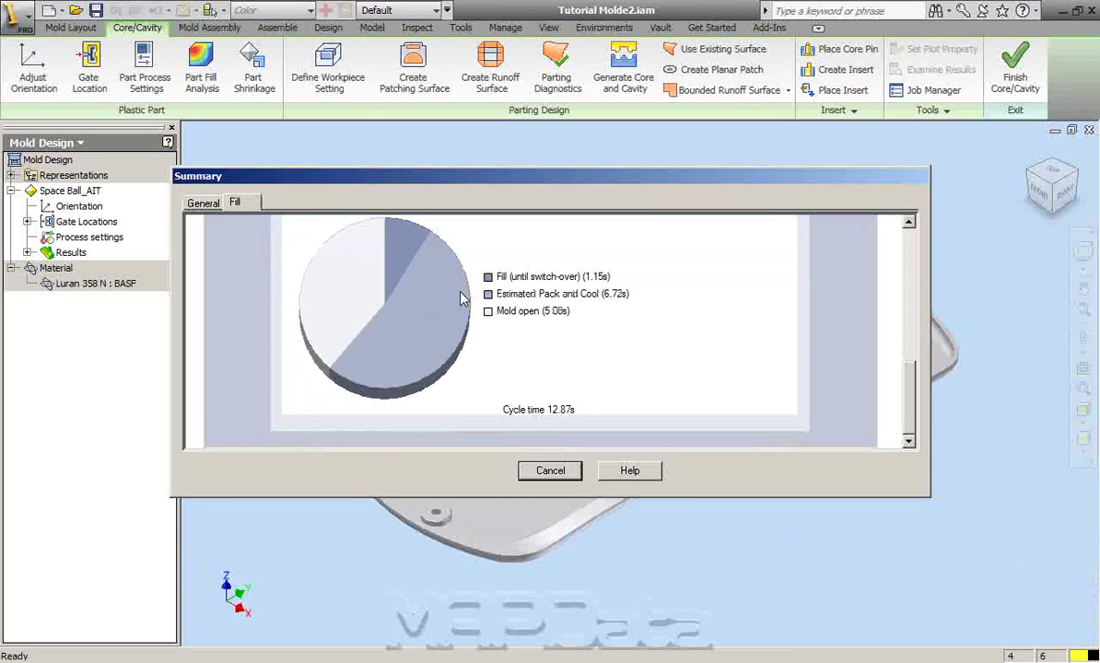
click(551, 470)
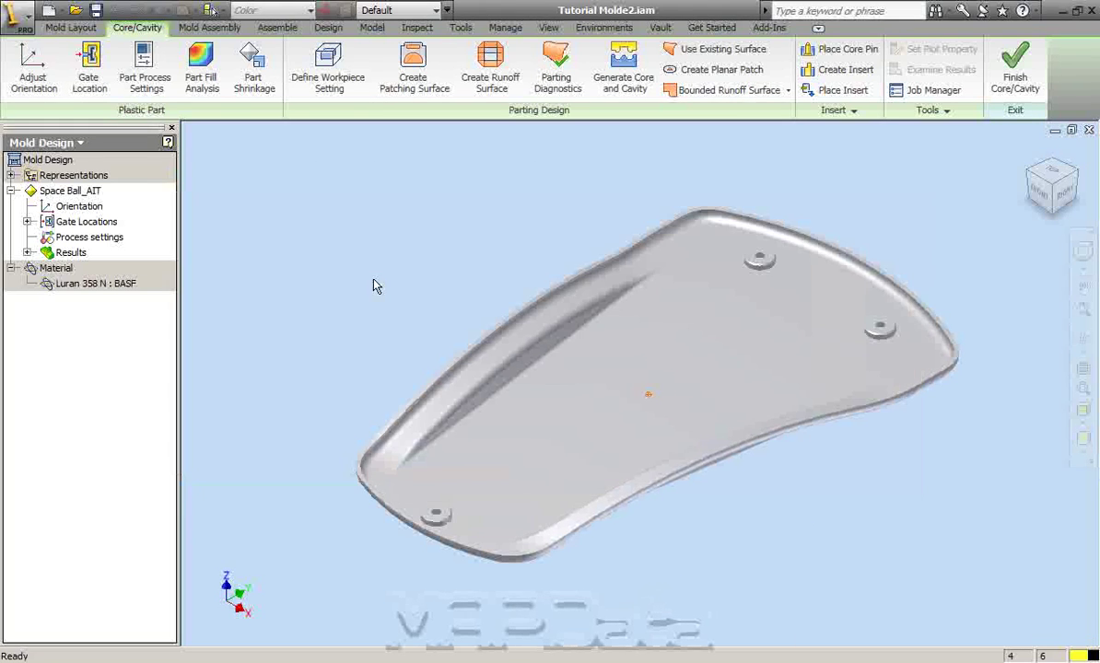
- Display the Fill time result on the part and play its animation
click(28, 252)
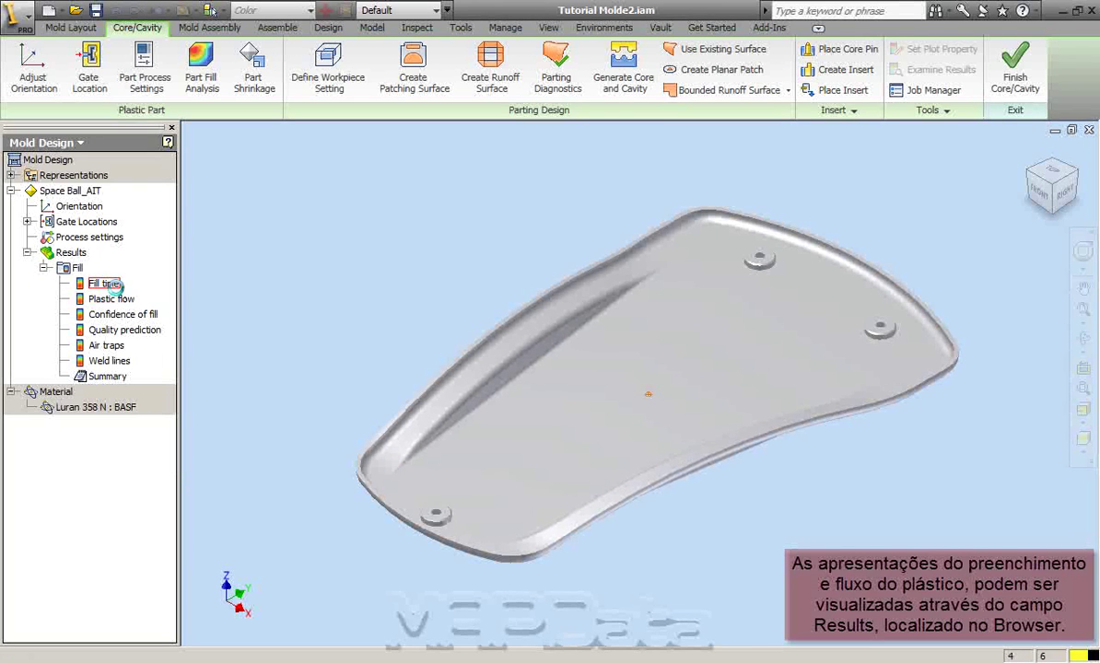
double_click(103, 280)
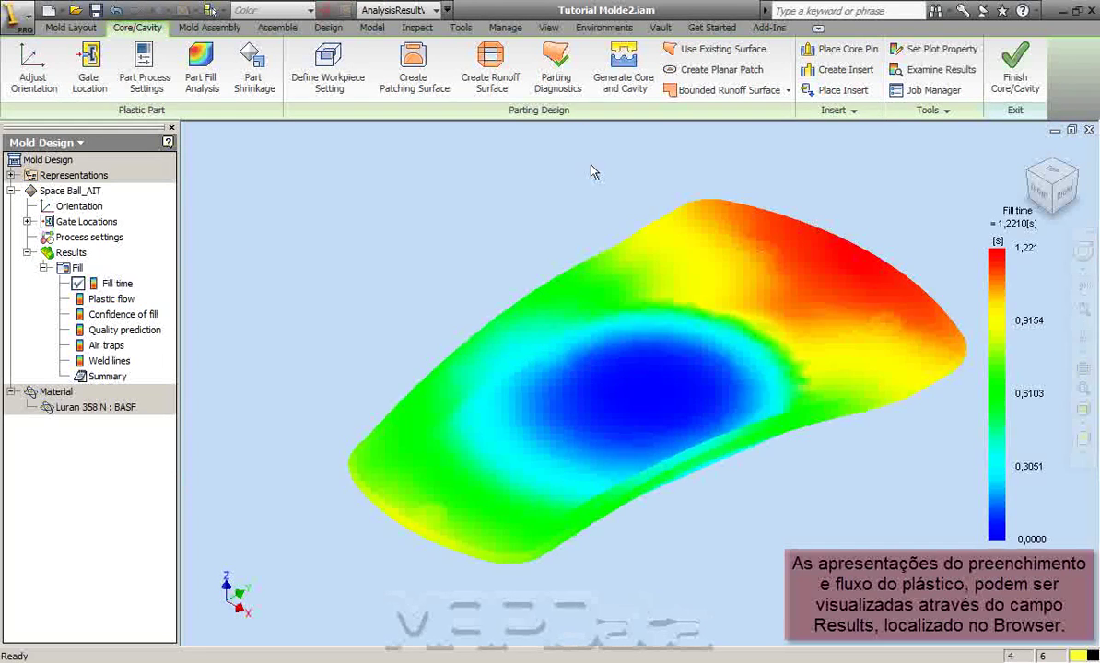
click(930, 109)
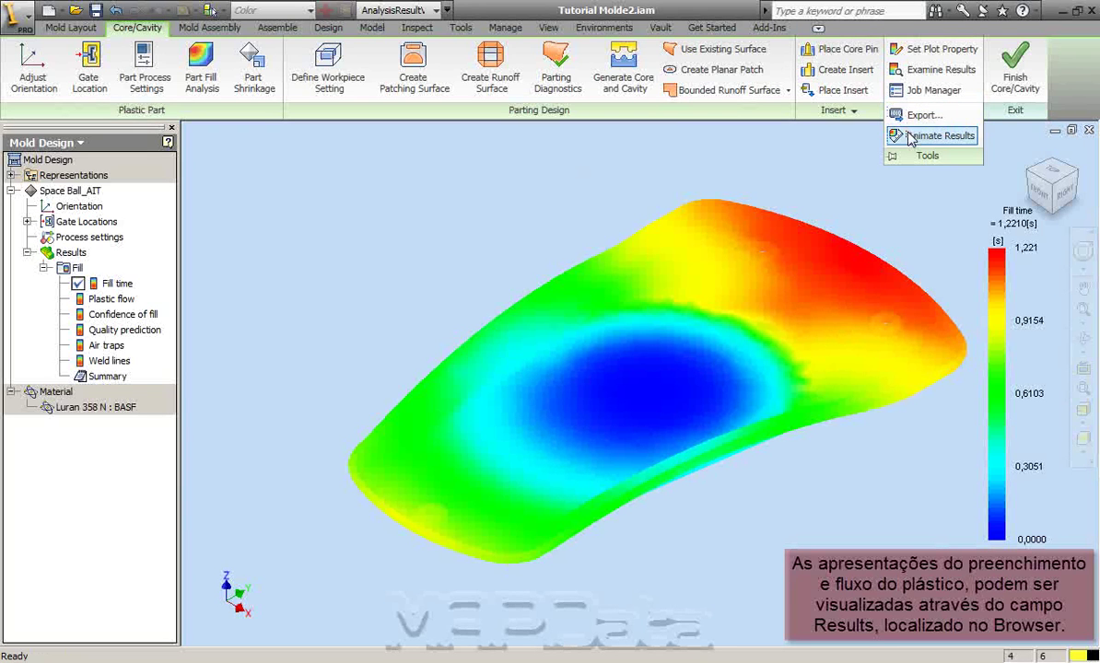
click(910, 137)
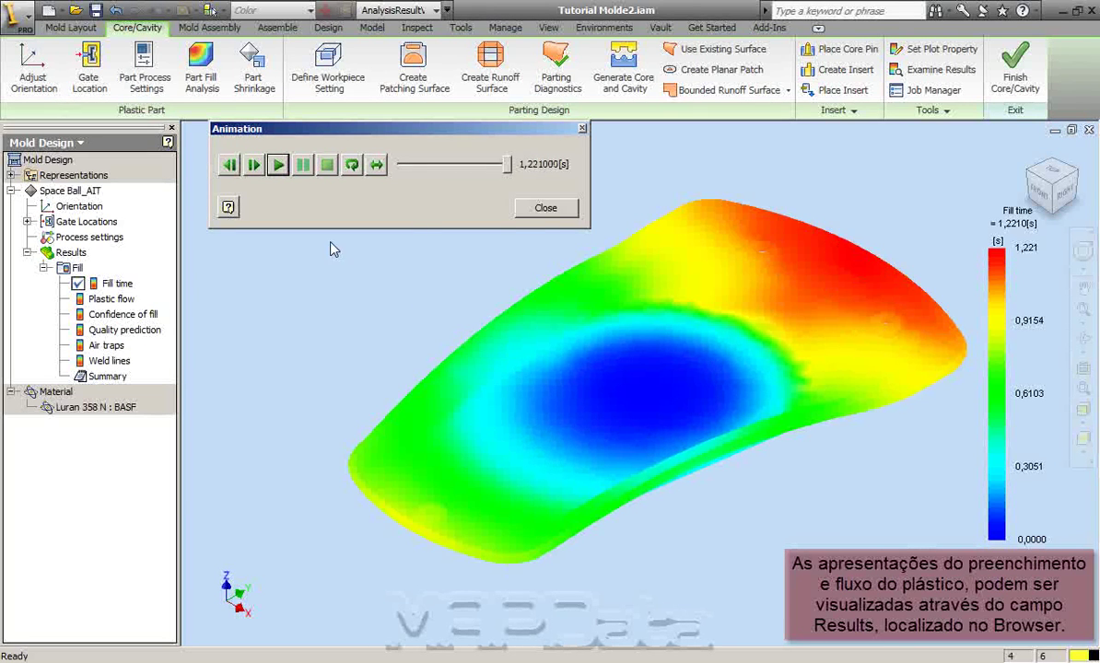
click(521, 212)
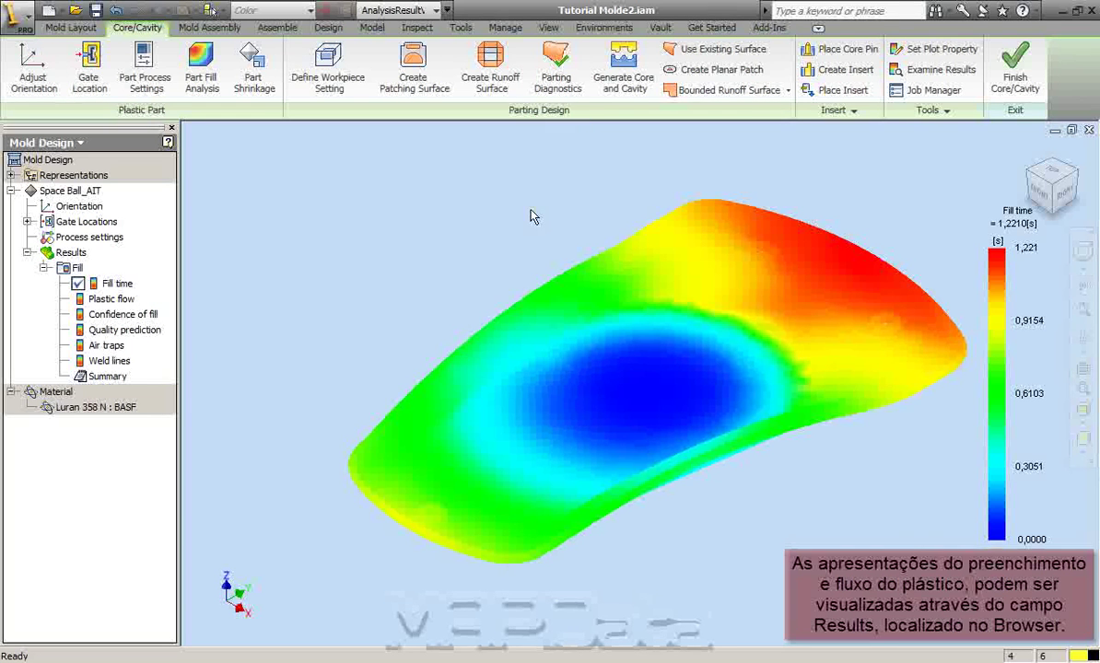
- Show Confidence of fill, then animate the Plastic flow result
double_click(113, 315)
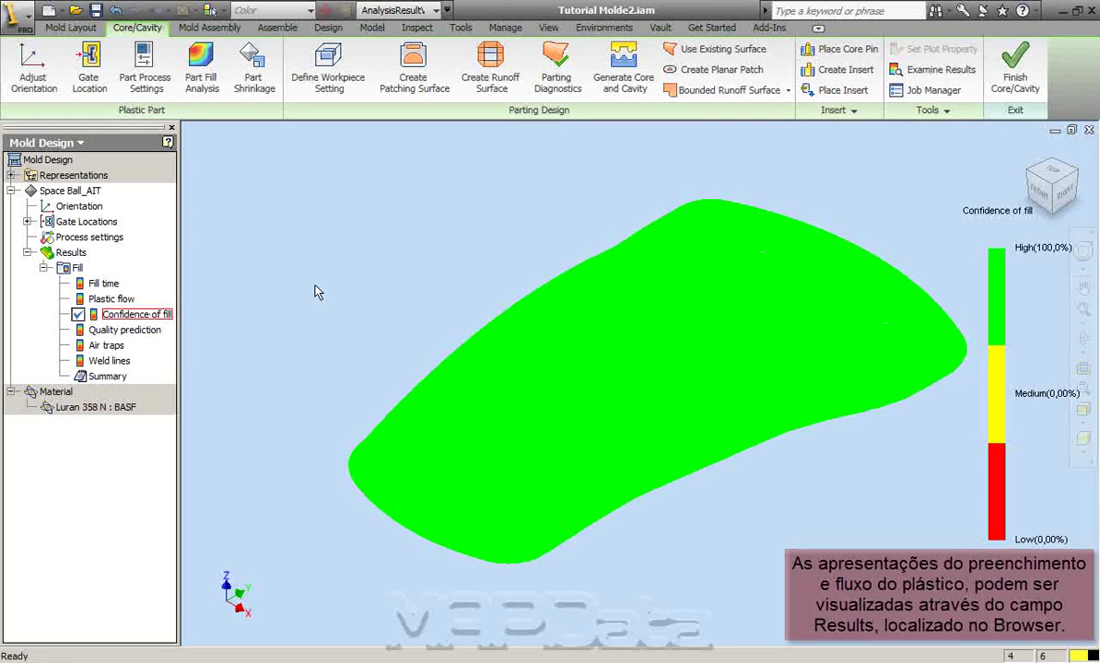
click(112, 299)
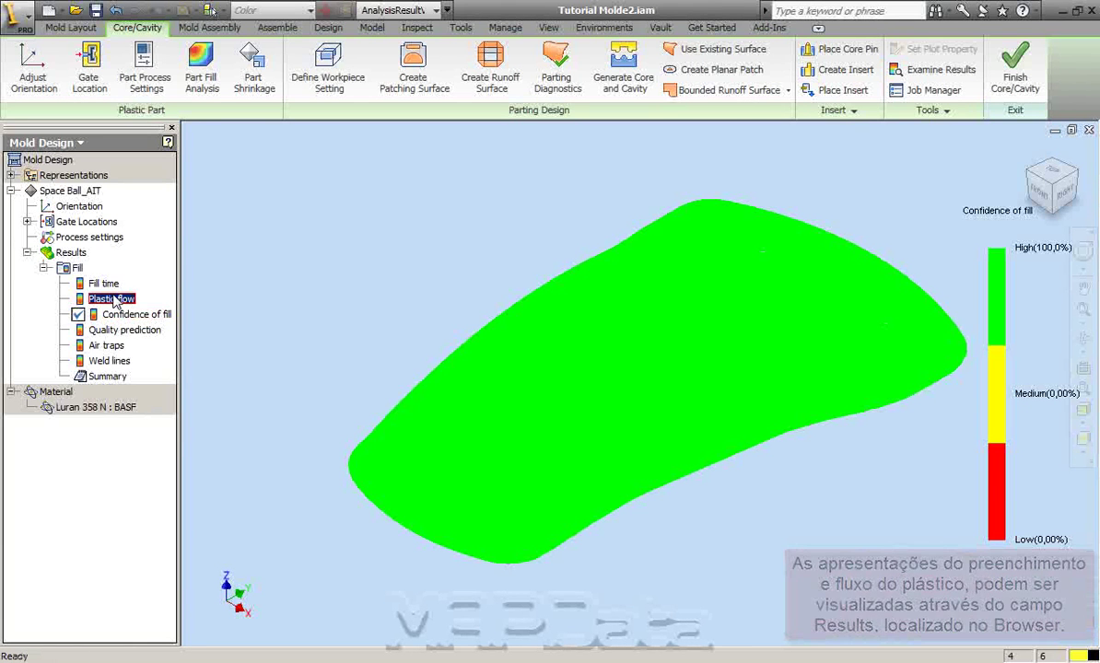
click(930, 109)
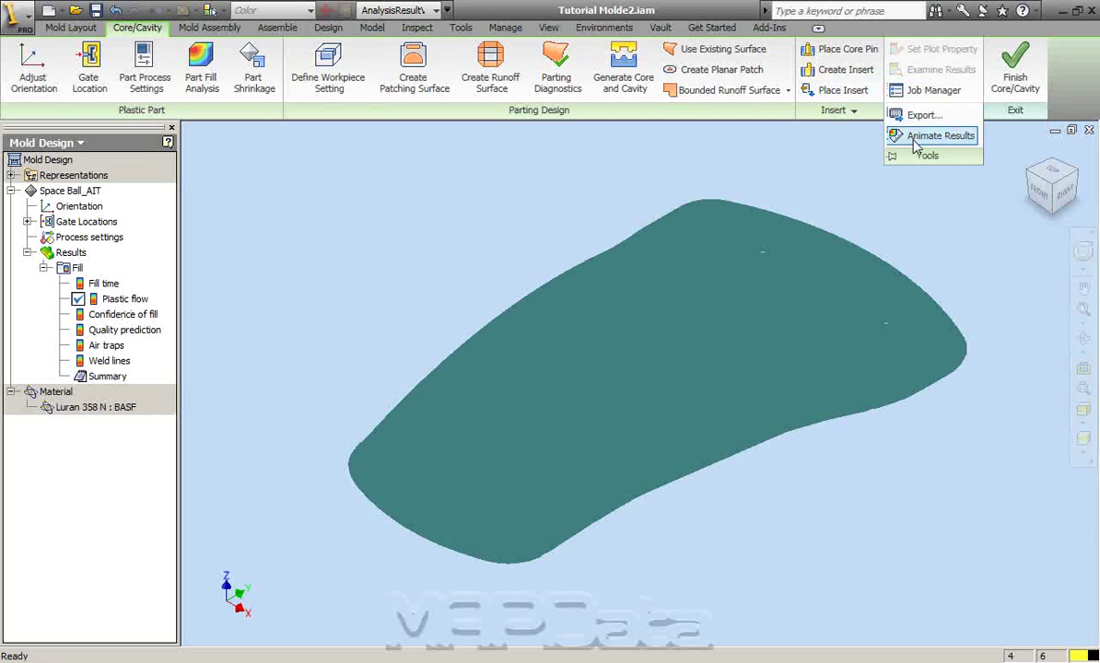
click(935, 136)
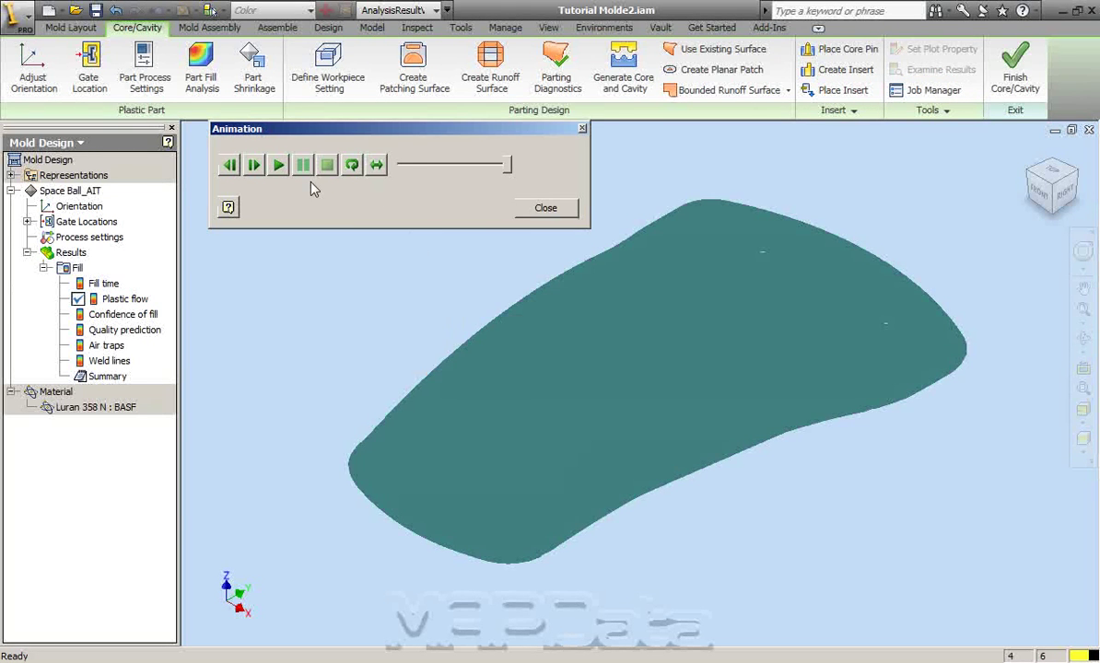
click(280, 168)
- Apply isotropic 0,55% shrinkage for Luran 358 N to the part
click(542, 208)
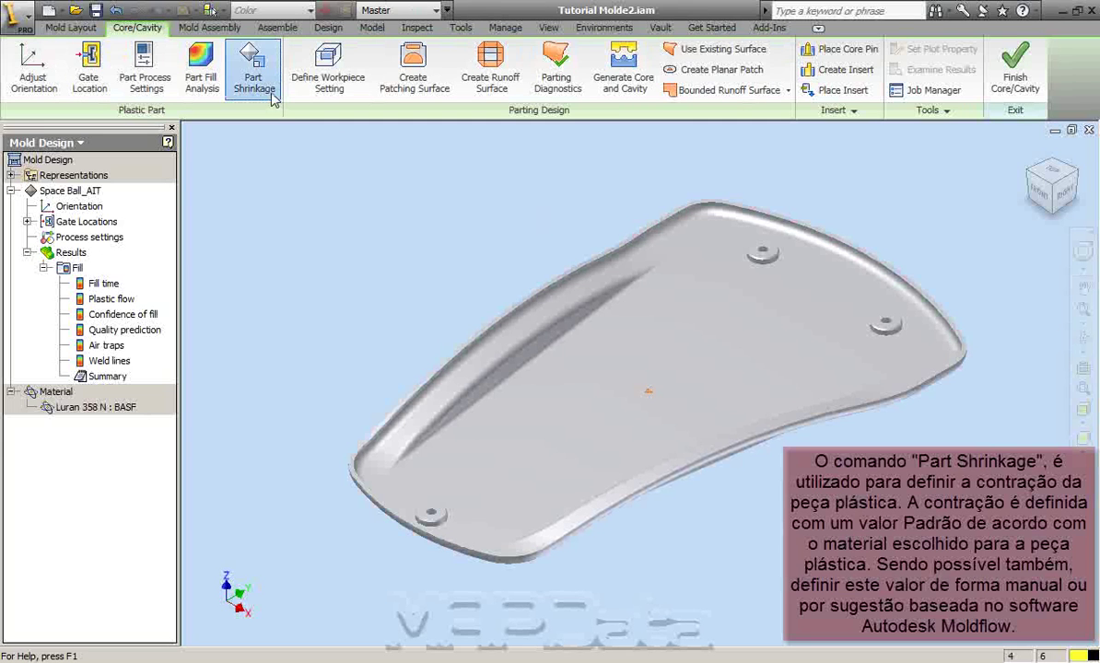
click(268, 91)
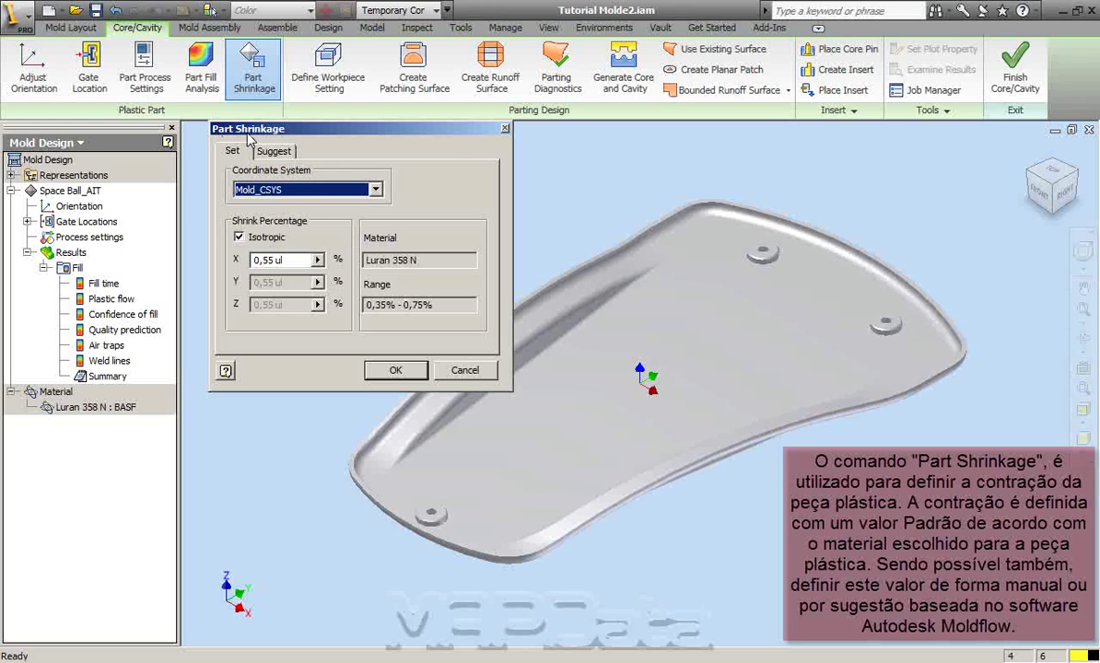
mouse_move(367, 260)
mouse_down()
mouse_move(437, 265)
mouse_move(385, 293)
mouse_up()
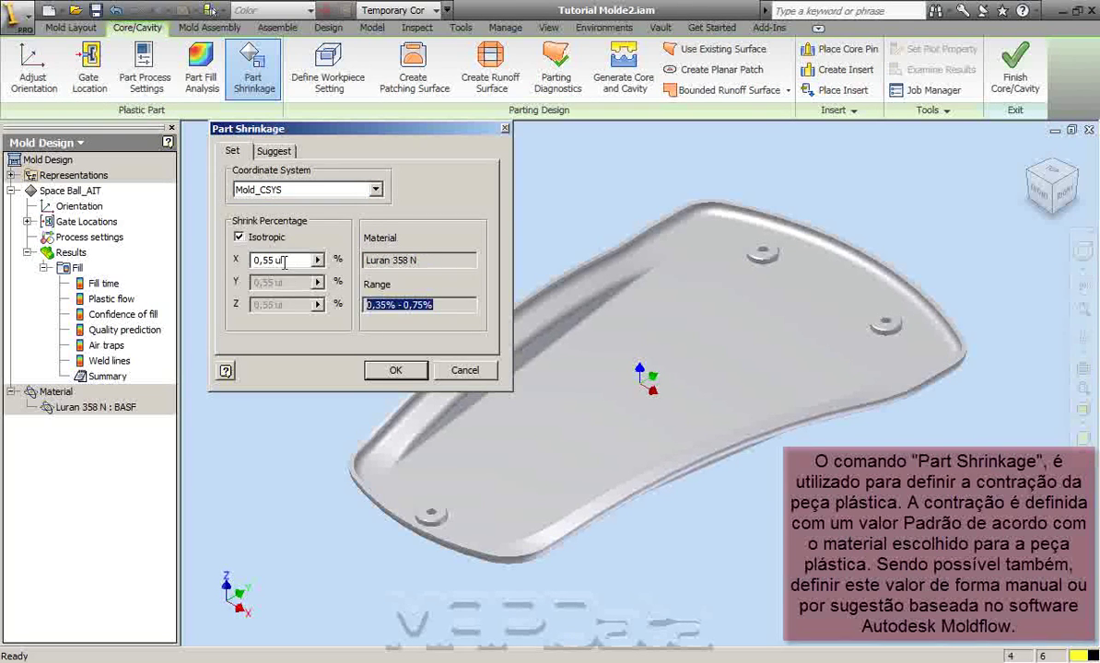
drag(284, 261, 241, 258)
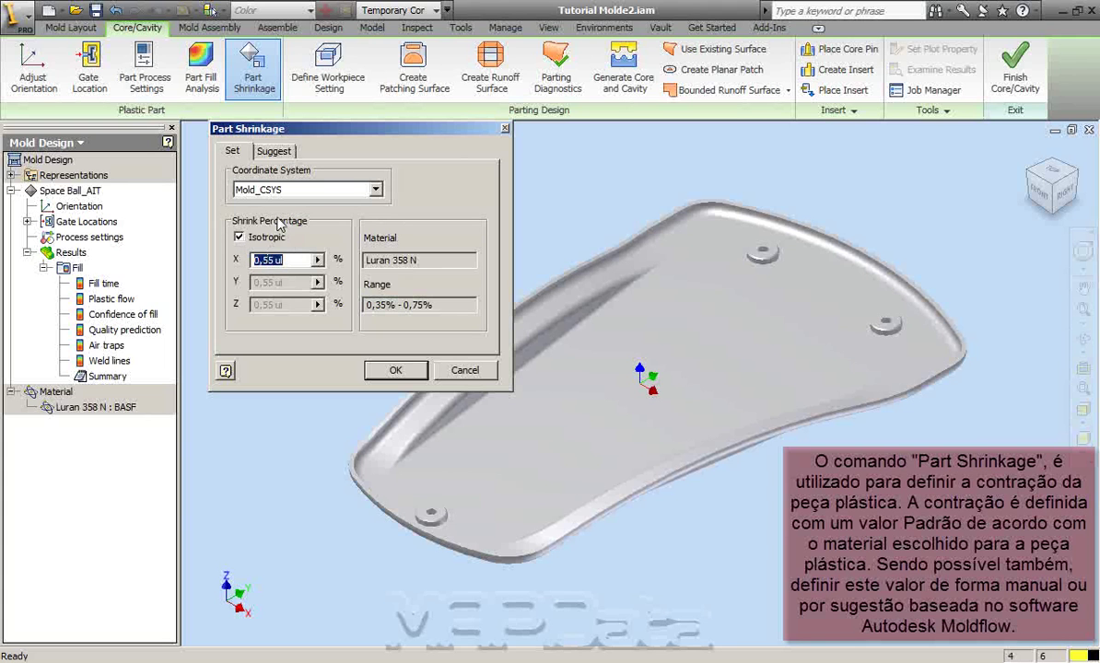
click(396, 369)
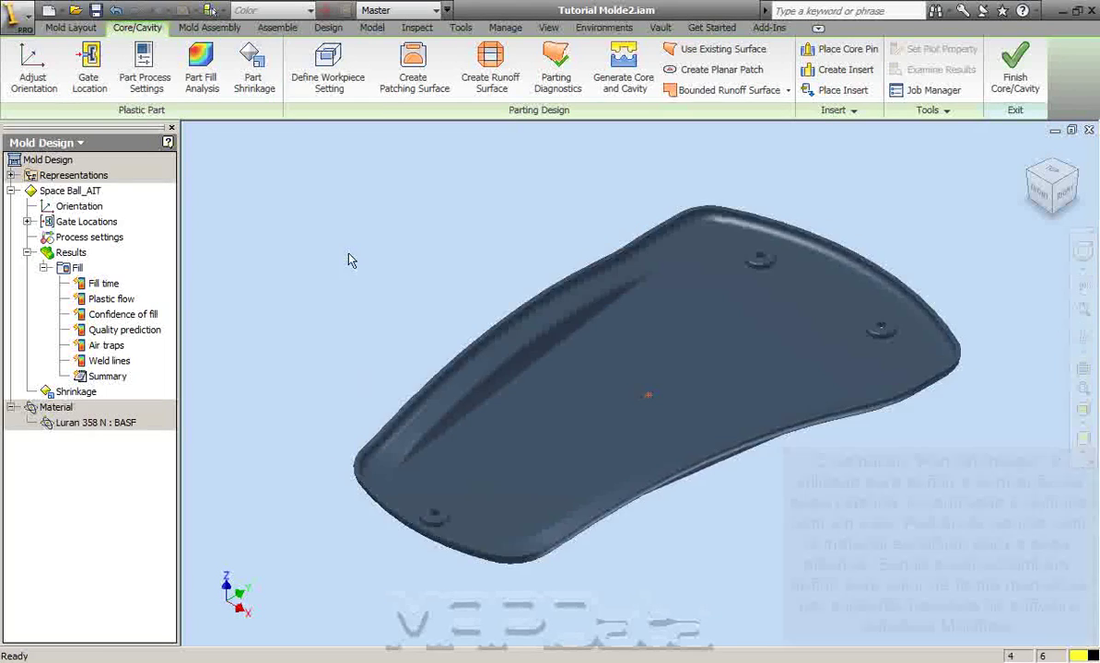
click(302, 96)
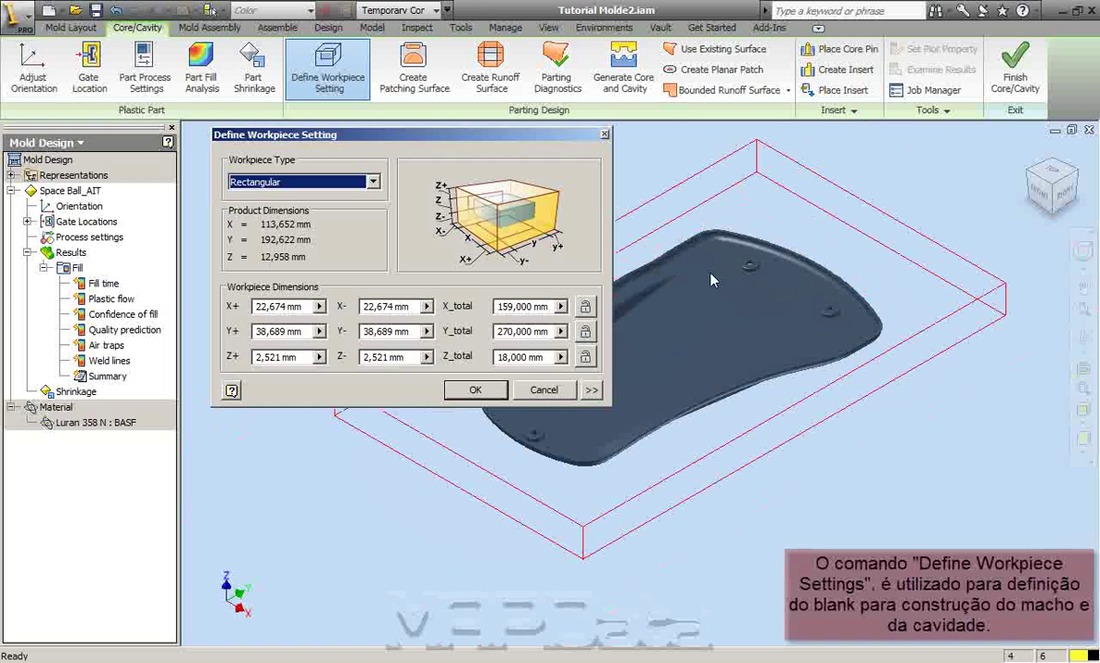
scroll(269, 185, down, 1)
click(263, 182)
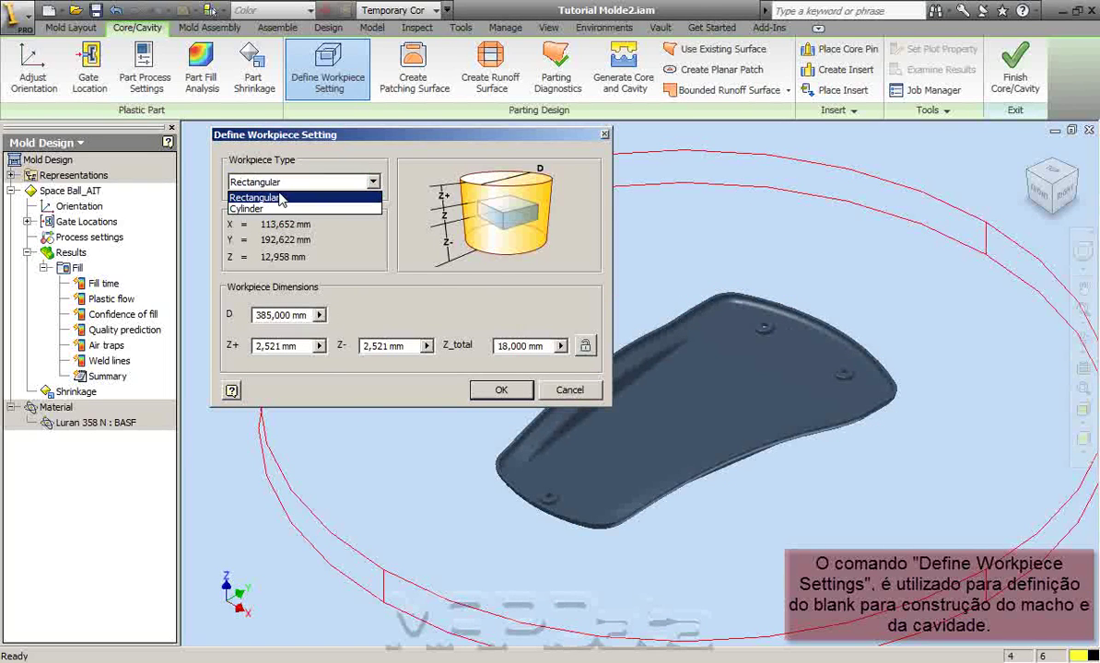
click(263, 195)
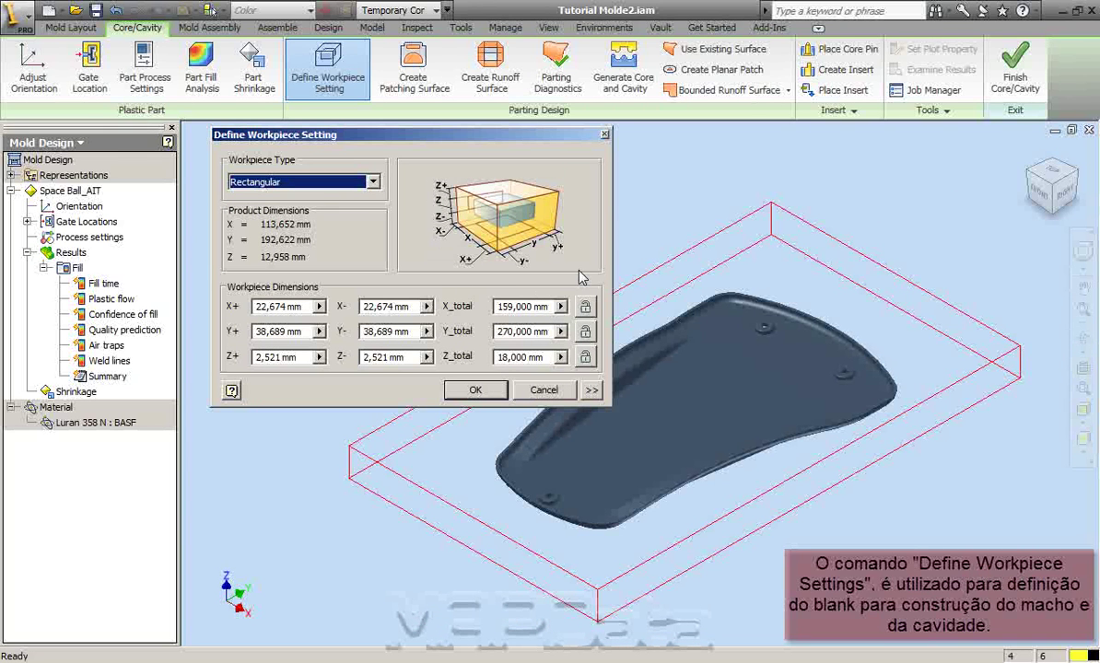
click(591, 390)
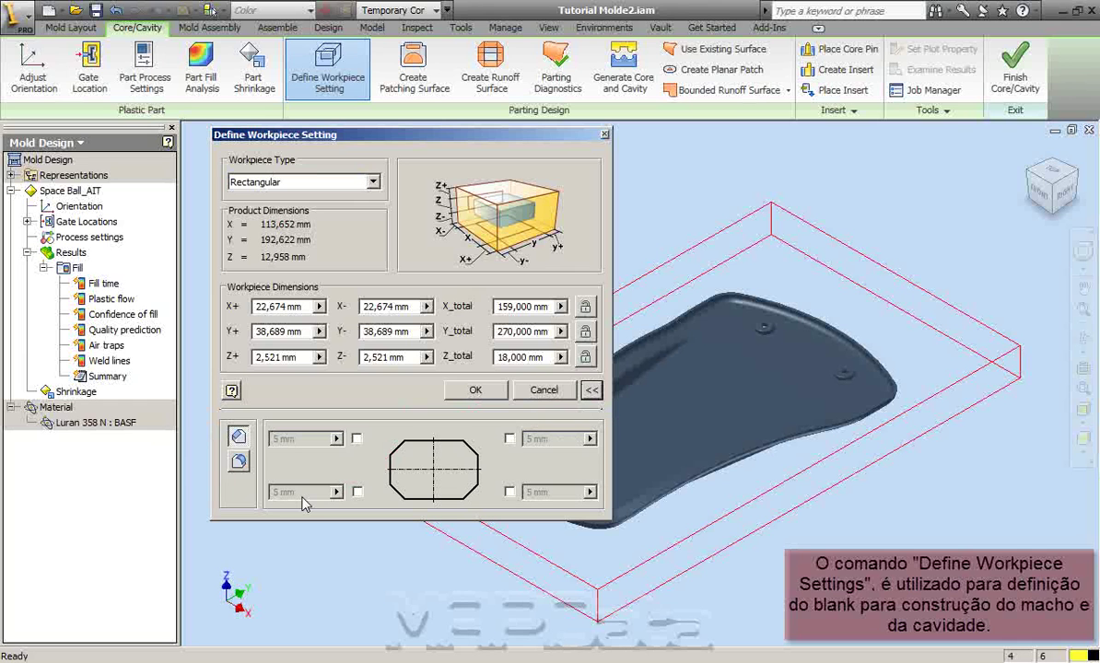
click(591, 390)
click(476, 389)
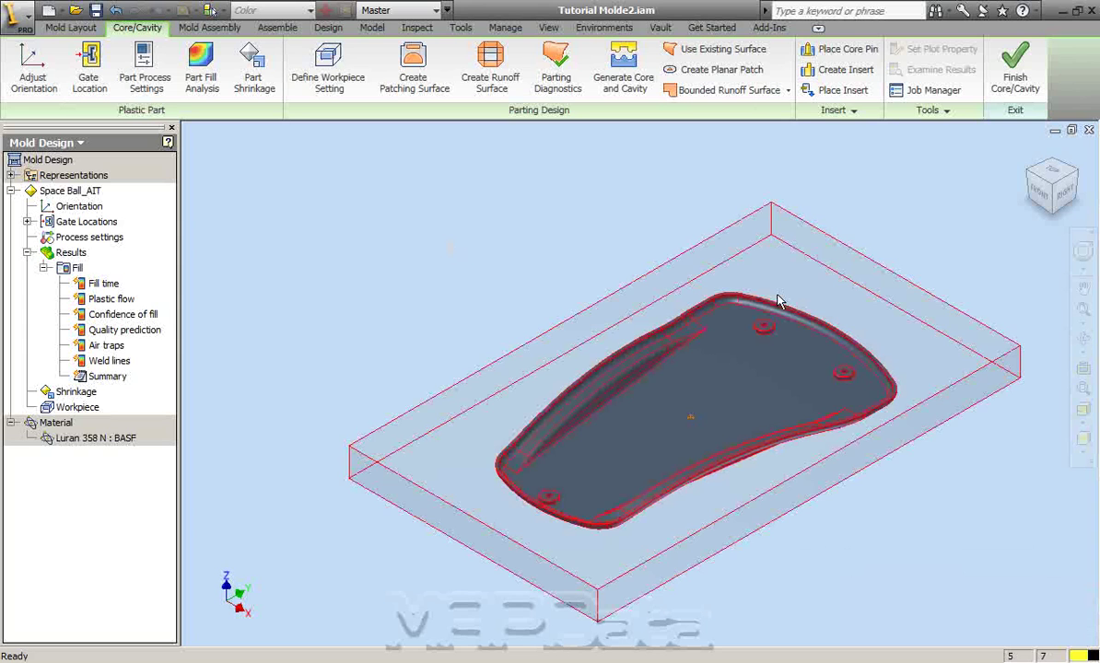
scroll(778, 301, up, 5)
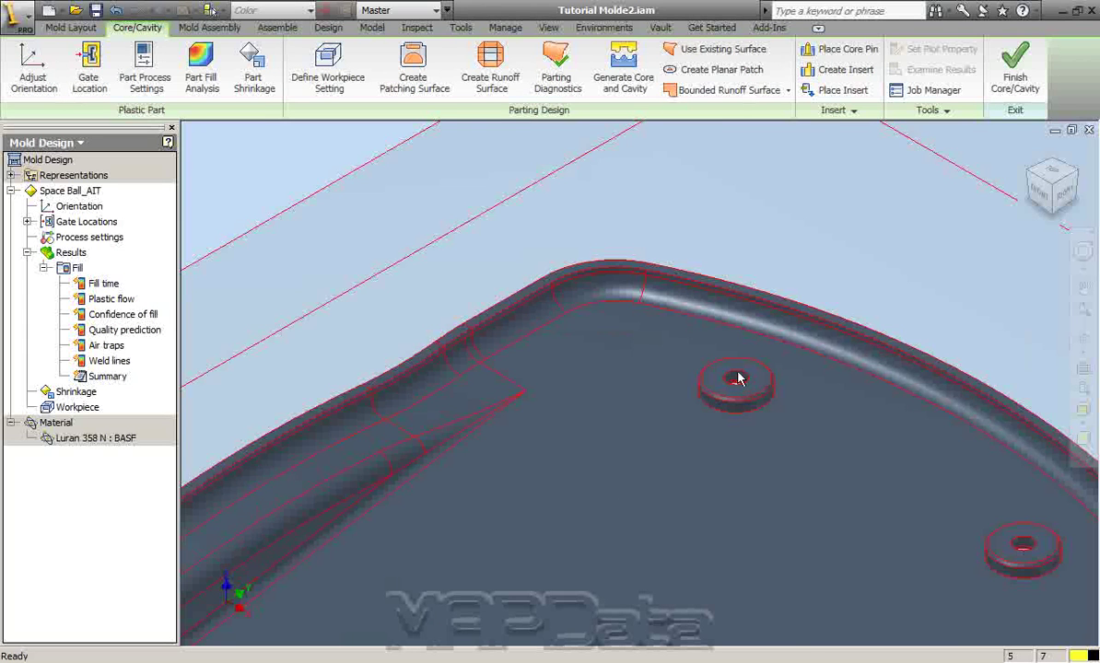
scroll(689, 357, down, 2)
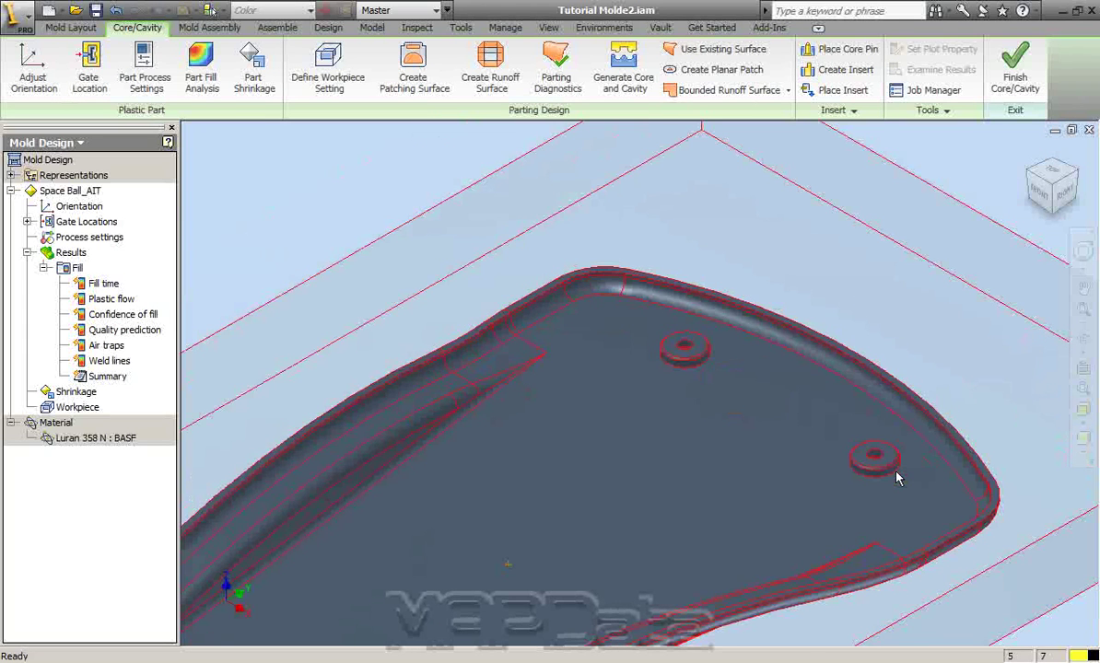
scroll(898, 478, down, 2)
scroll(695, 523, up, 3)
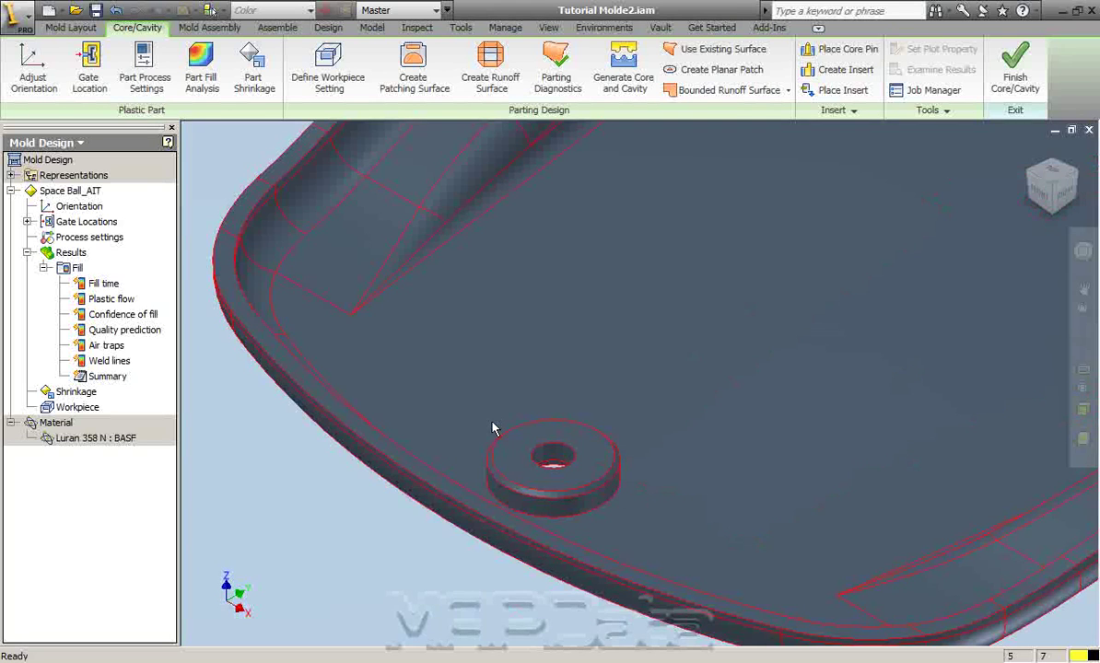
scroll(489, 368, down, 5)
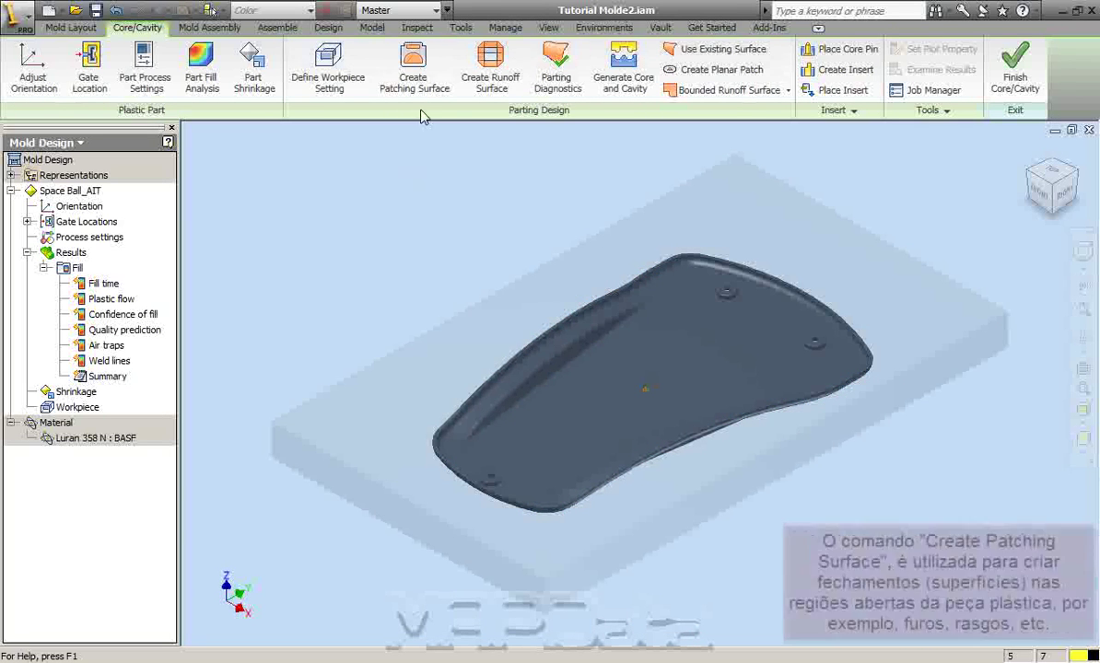
- Add three patching surfaces over the part's holes, checking the Patch 1 and Patch 3 loops
click(419, 87)
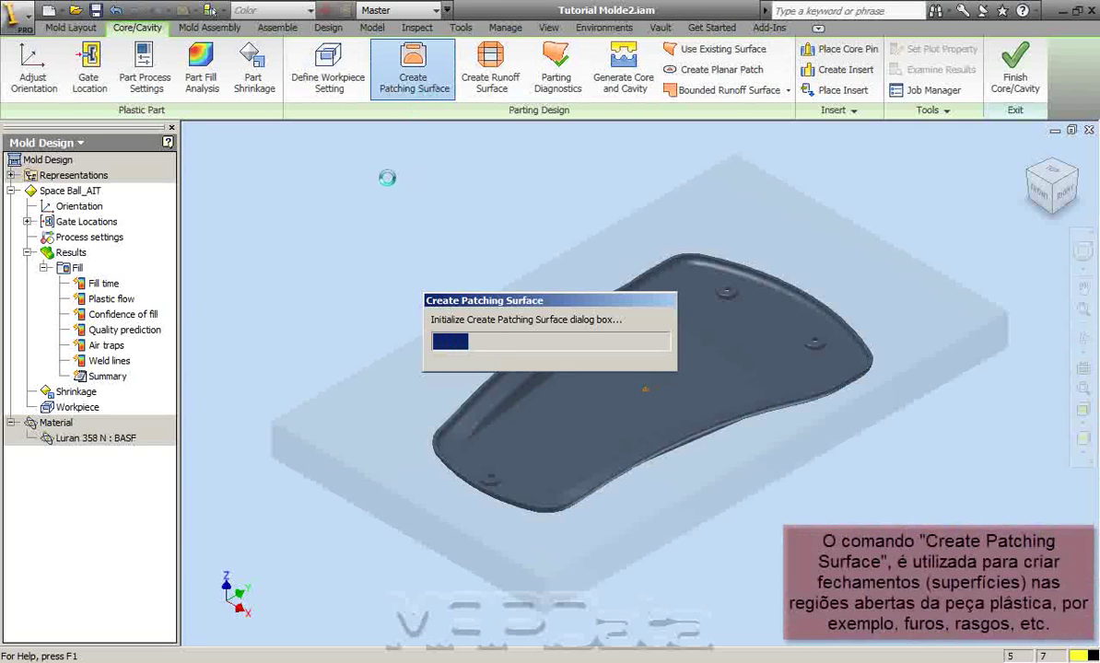
click(267, 204)
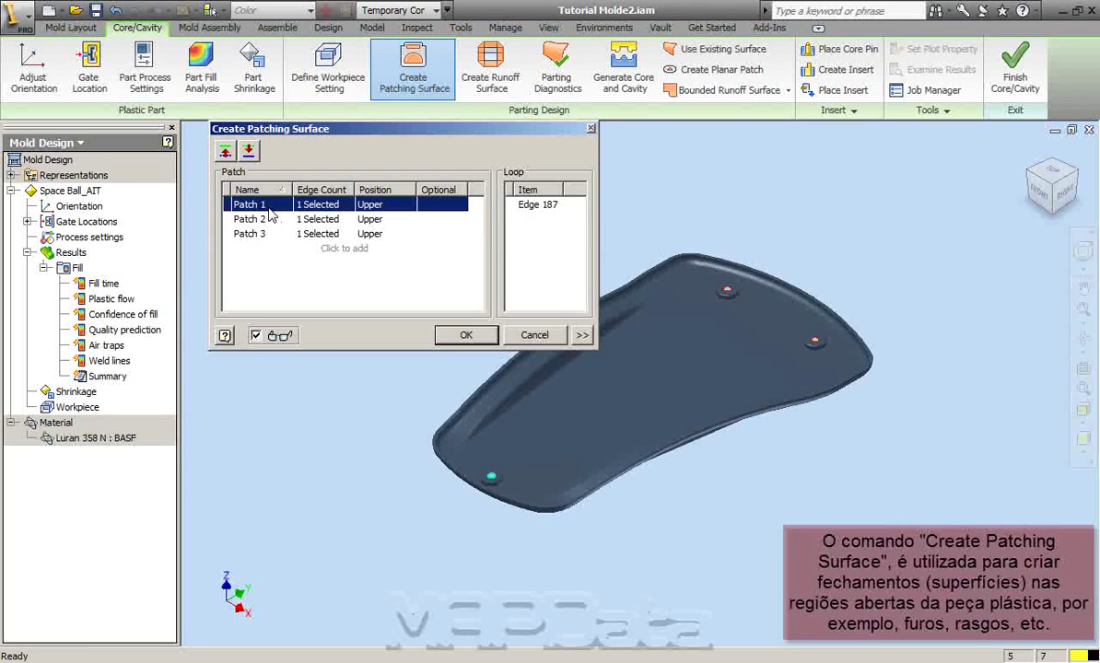
click(262, 233)
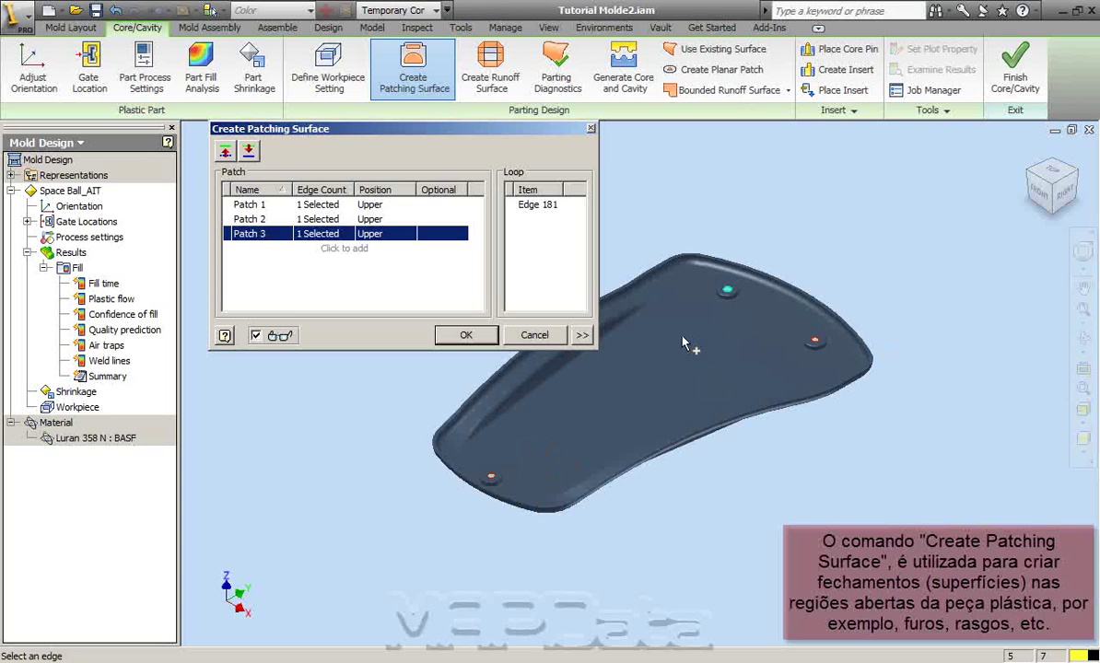
click(465, 334)
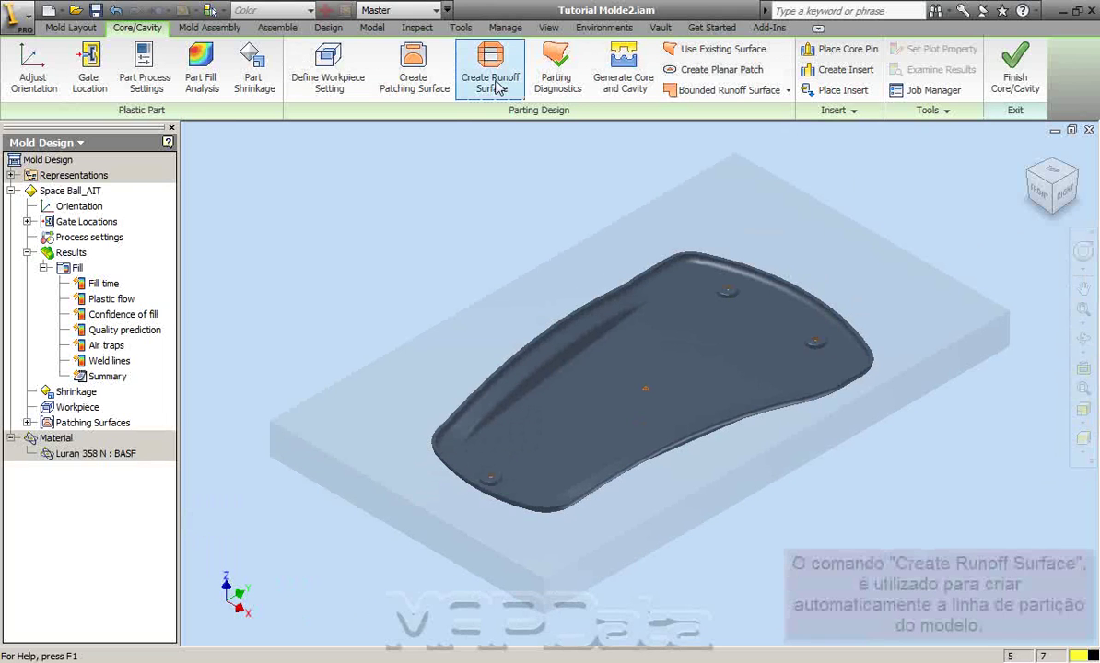
- Create a runoff surface from the part's outer parting edge, previewed edge-on from the RIGHT view
click(495, 81)
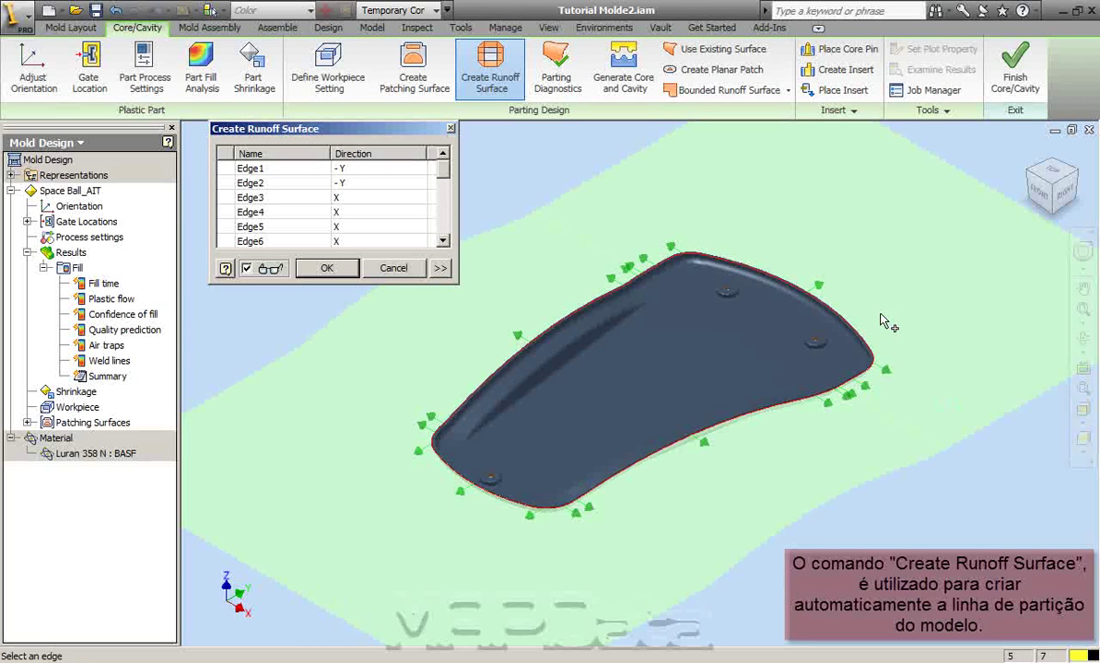
click(1061, 219)
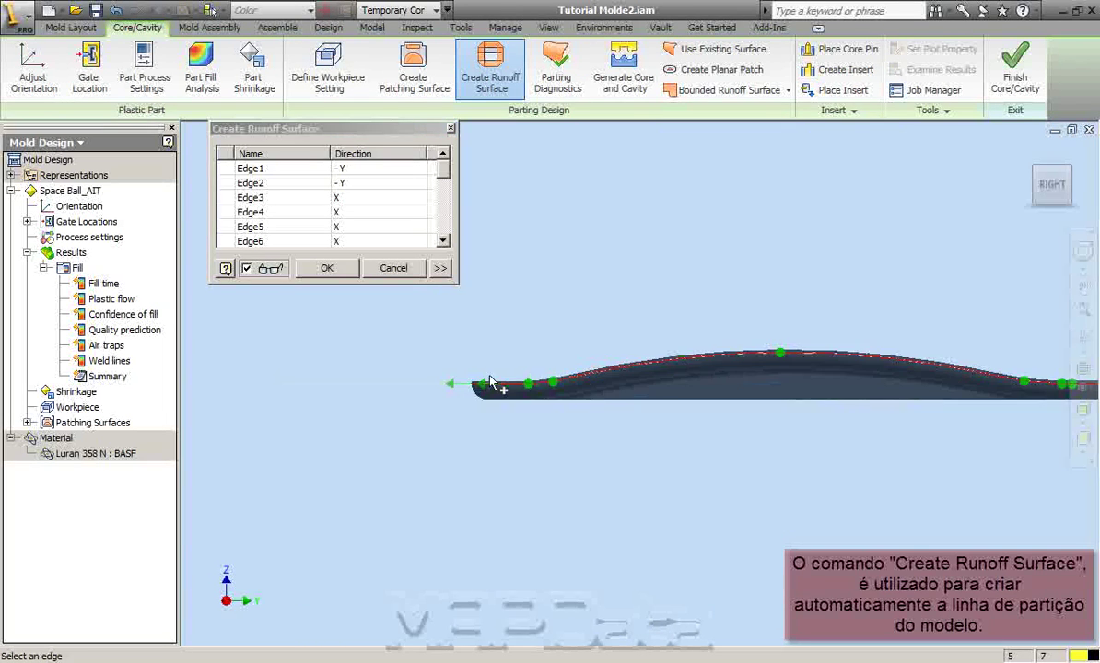
scroll(534, 405, down, 5)
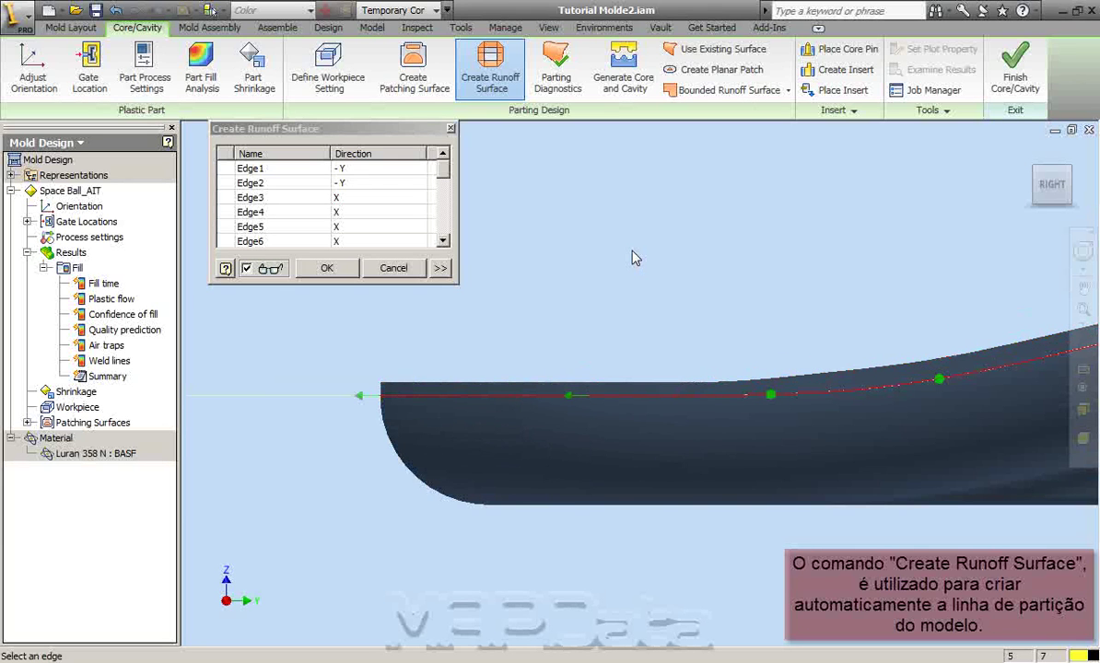
click(326, 267)
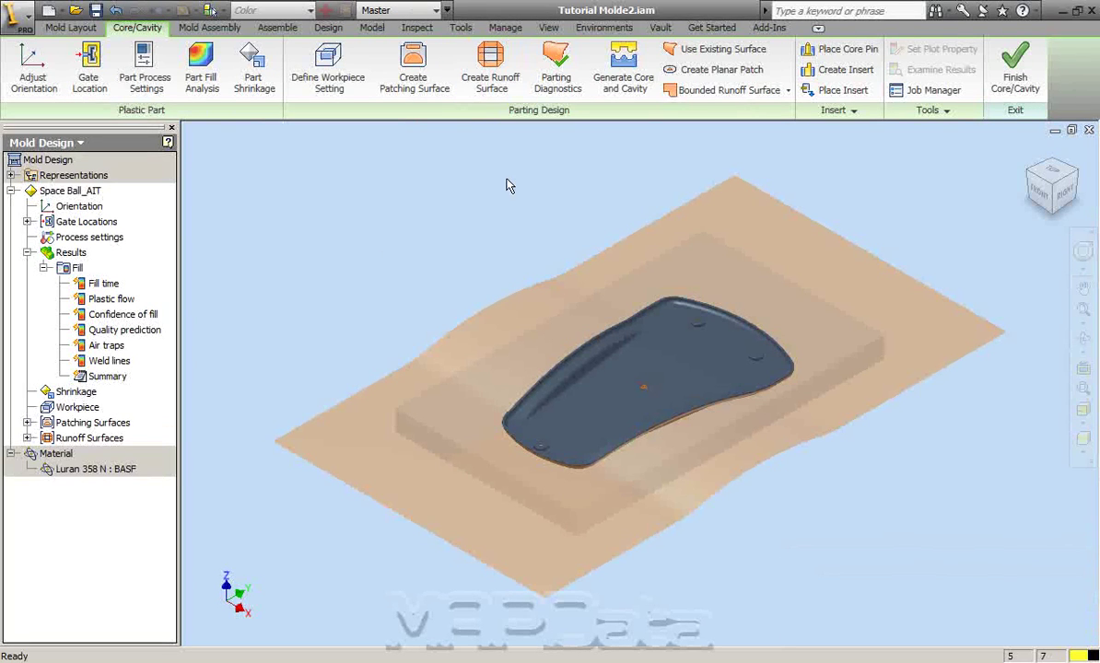
click(556, 80)
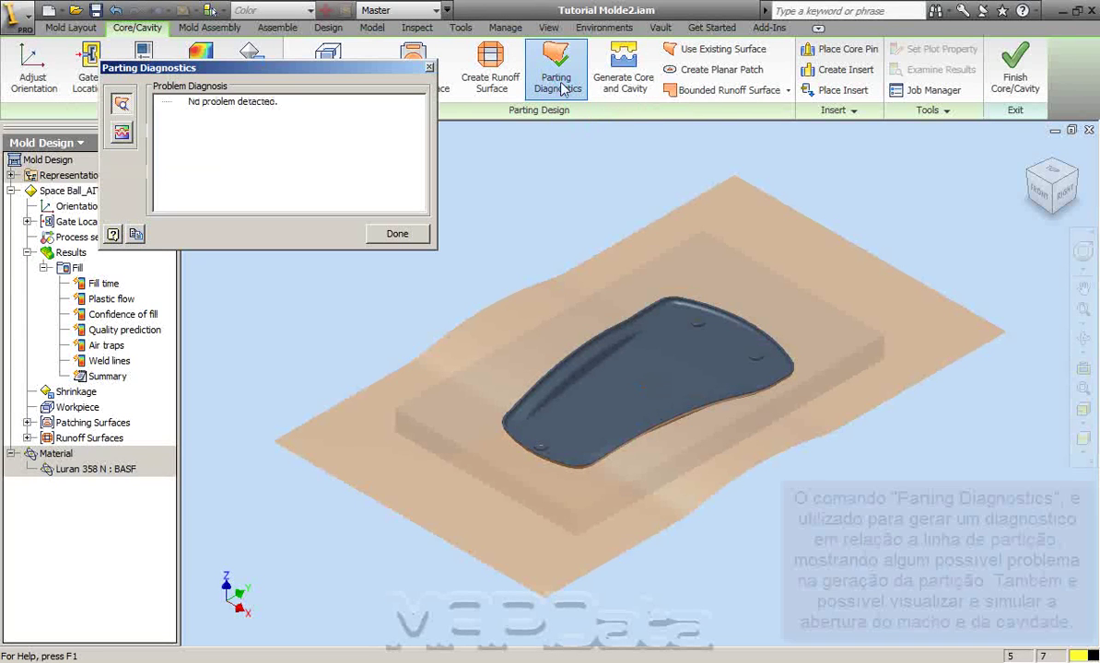
click(122, 132)
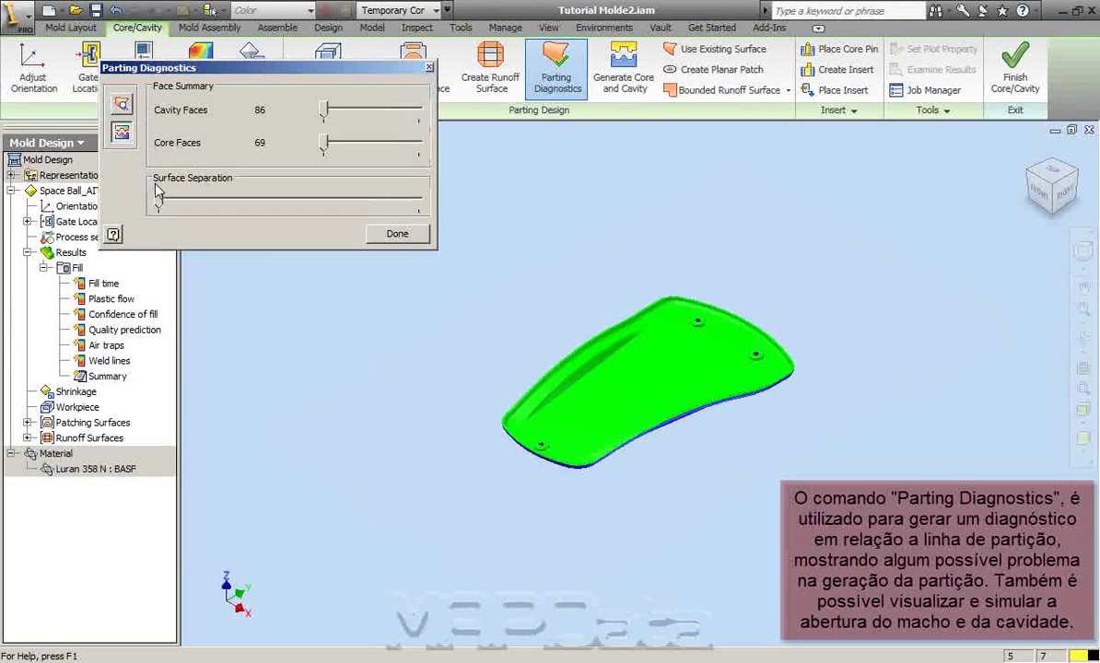
drag(158, 202, 402, 202)
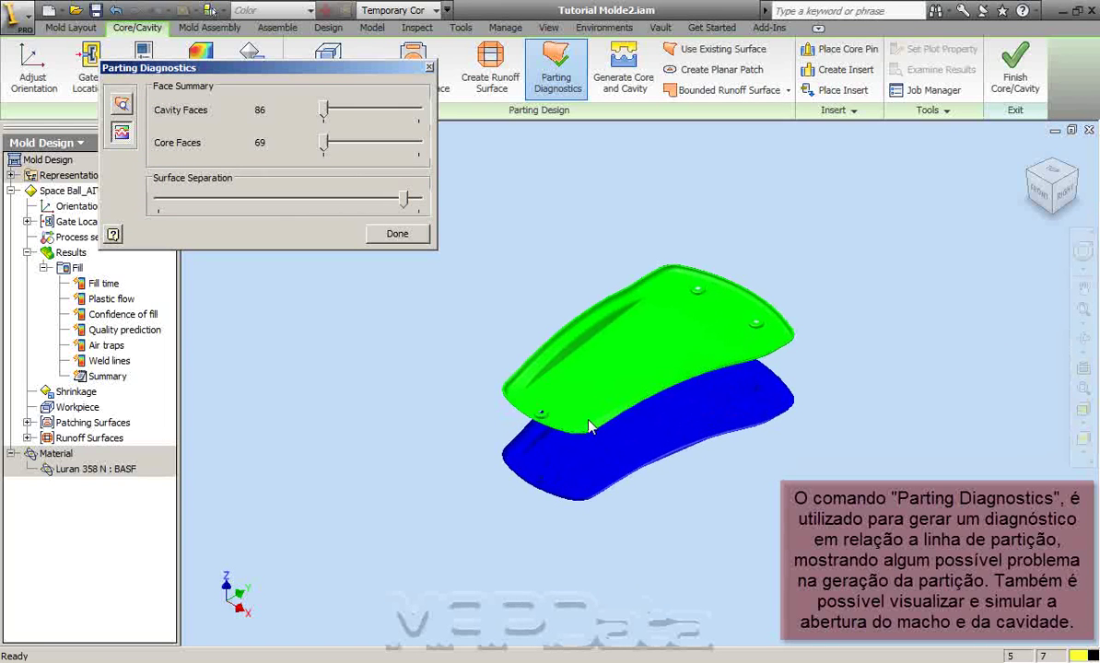
scroll(590, 426, up, 5)
scroll(568, 408, down, 3)
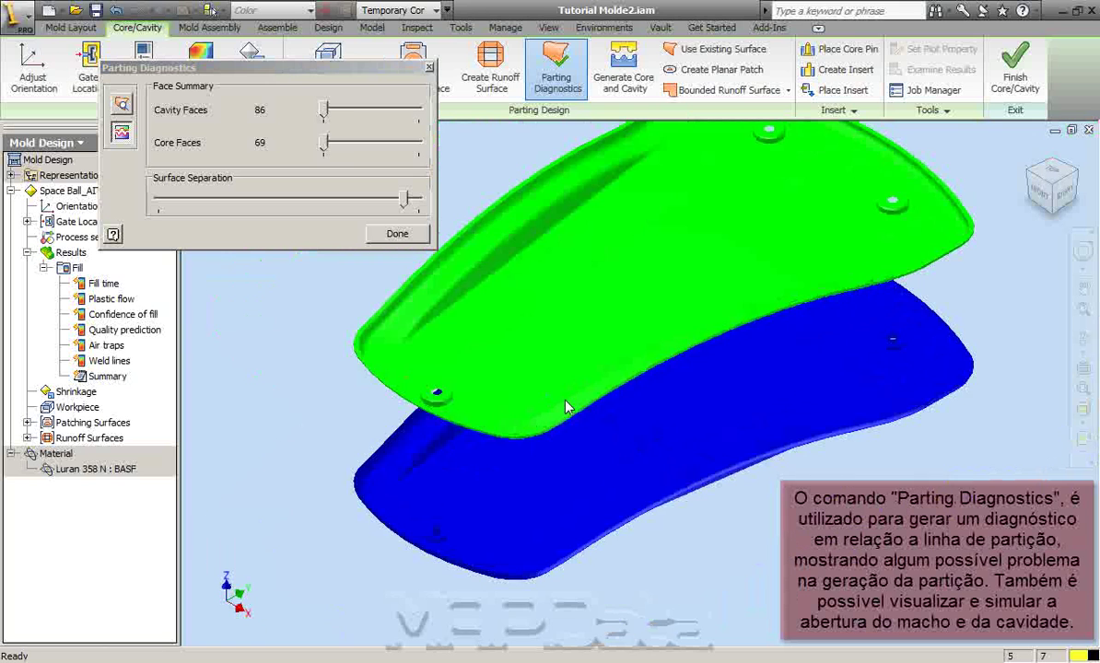
scroll(568, 408, down, 3)
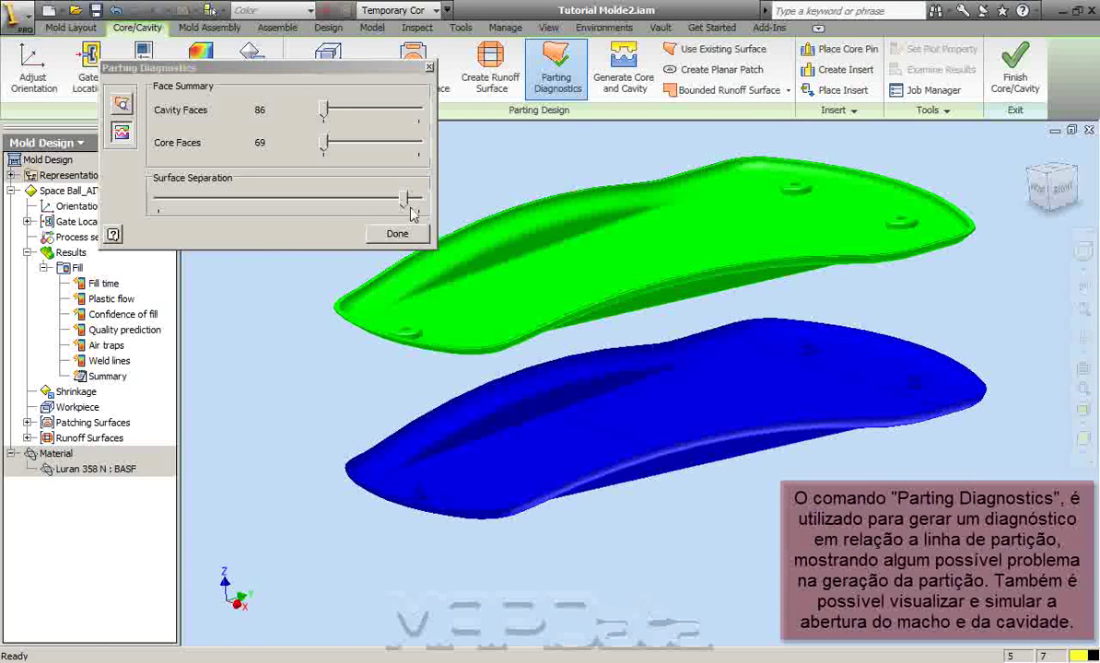
mouse_move(403, 200)
mouse_down()
mouse_move(158, 211)
mouse_move(400, 211)
mouse_up()
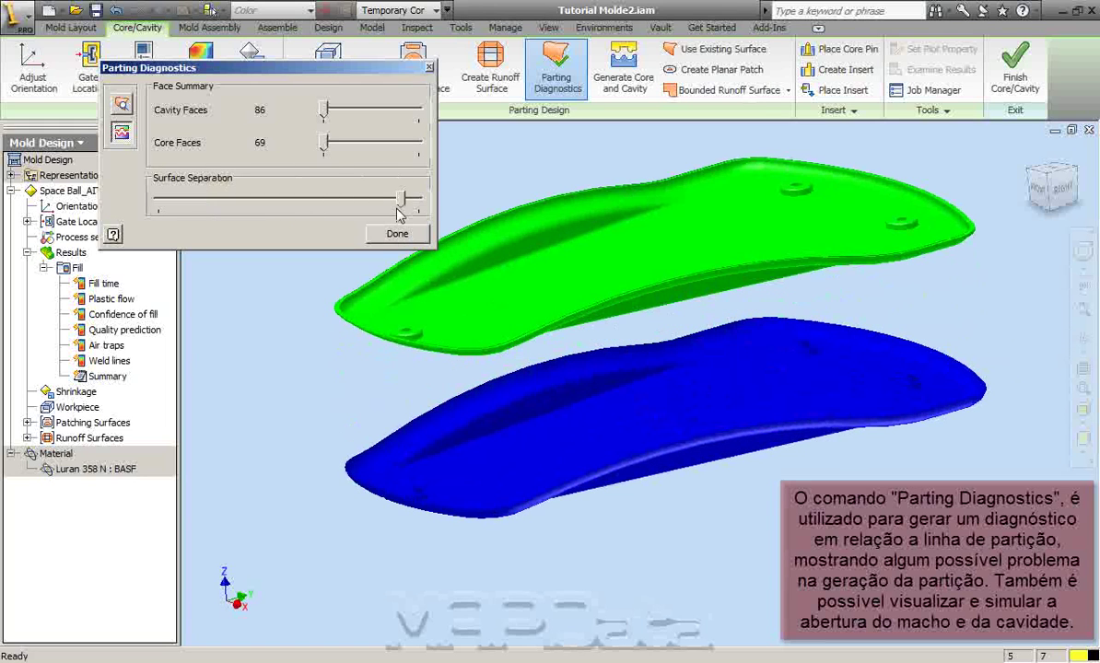
drag(323, 109, 419, 110)
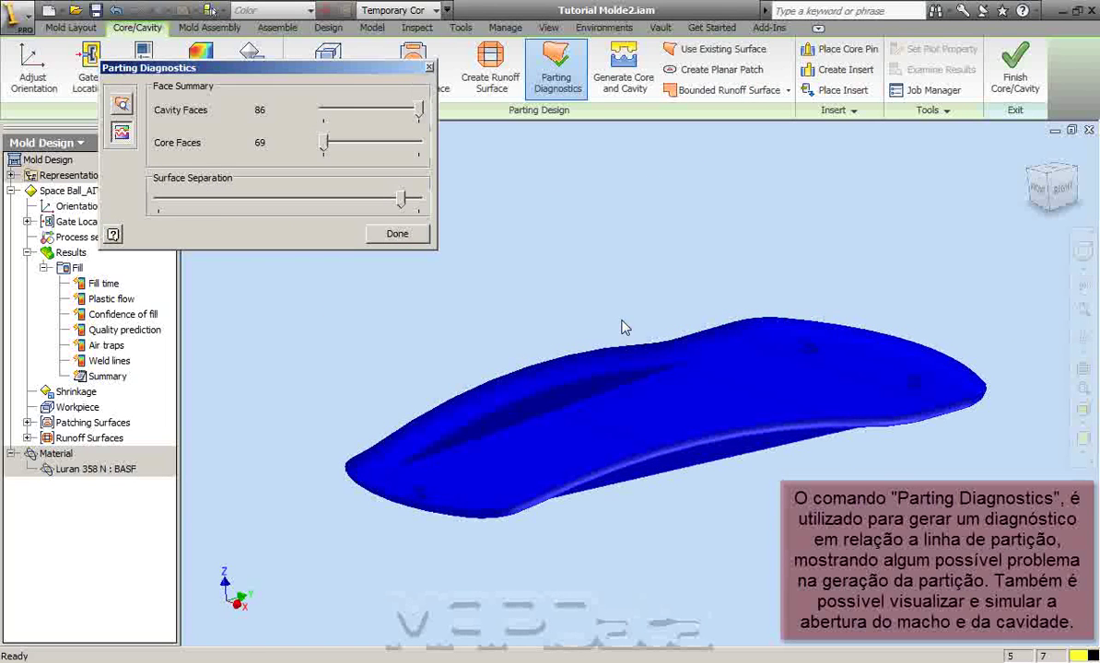
scroll(634, 368, up, 3)
scroll(653, 373, up, 4)
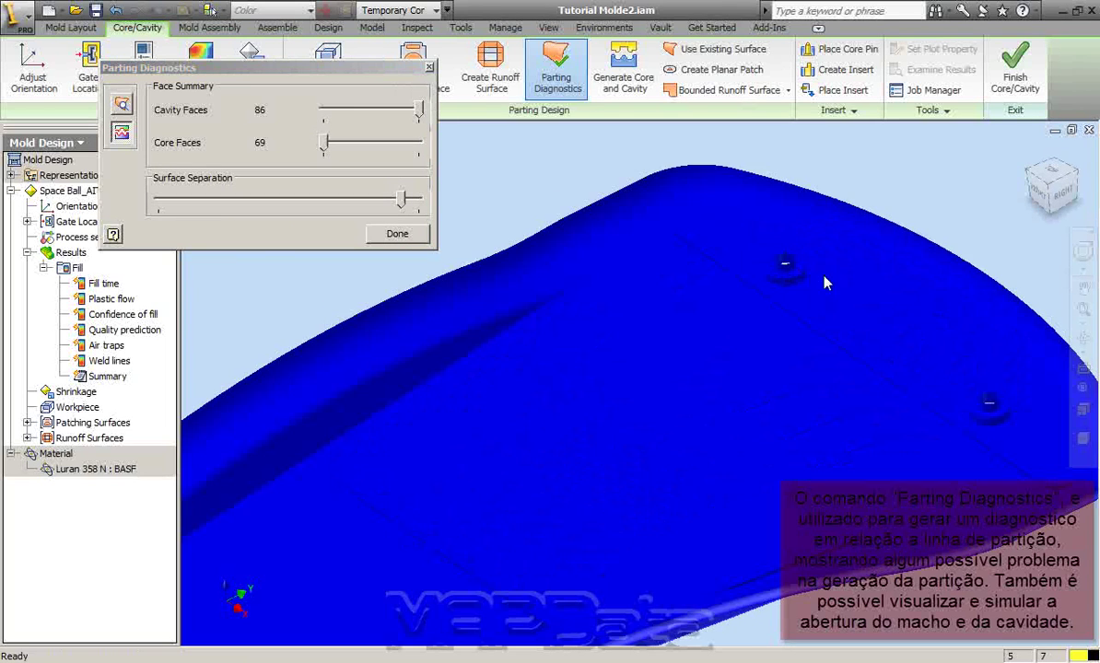
scroll(825, 283, up, 2)
scroll(632, 402, down, 5)
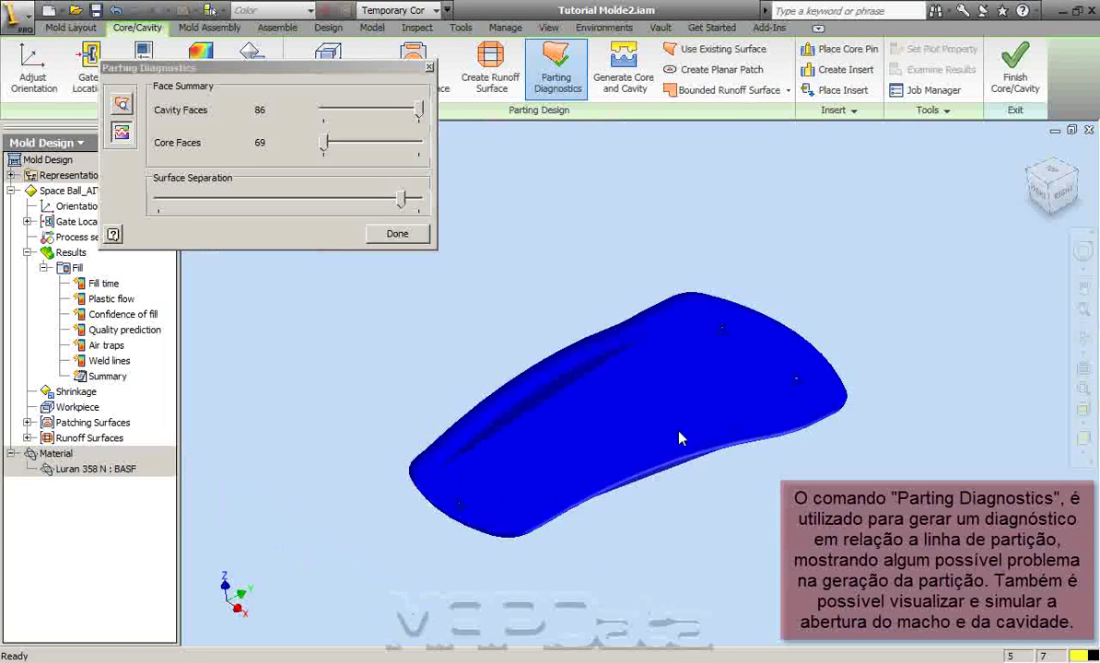
scroll(645, 446, up, 6)
scroll(576, 449, down, 5)
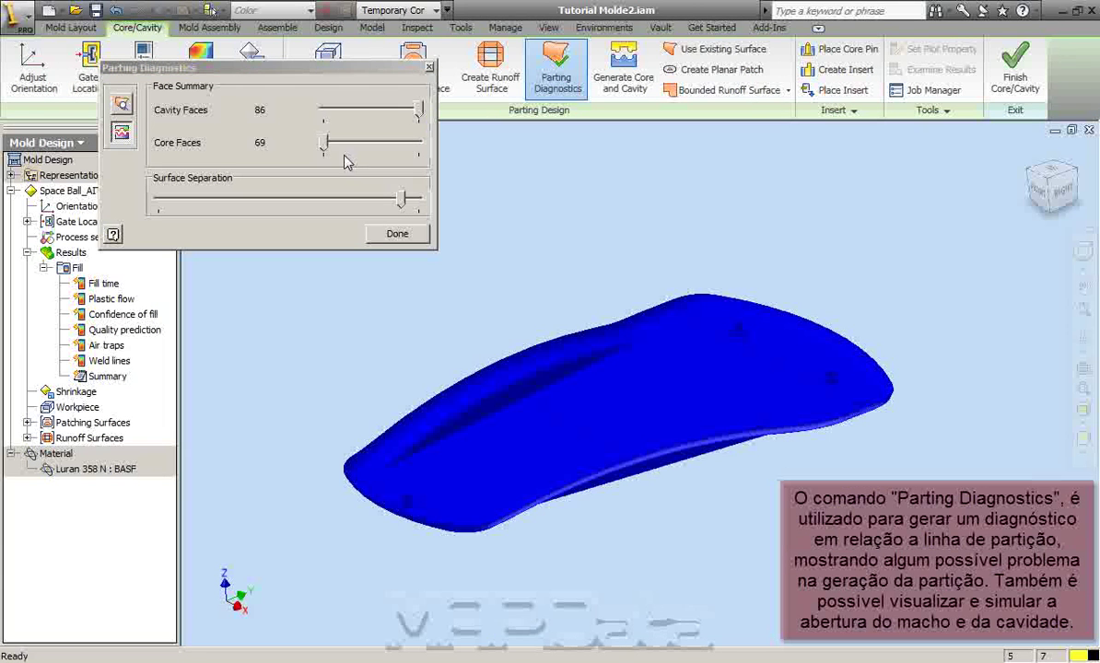
mouse_move(419, 110)
mouse_down()
mouse_move(322, 110)
mouse_move(419, 142)
mouse_up()
shift+middle_drag(530, 230, 528, 205)
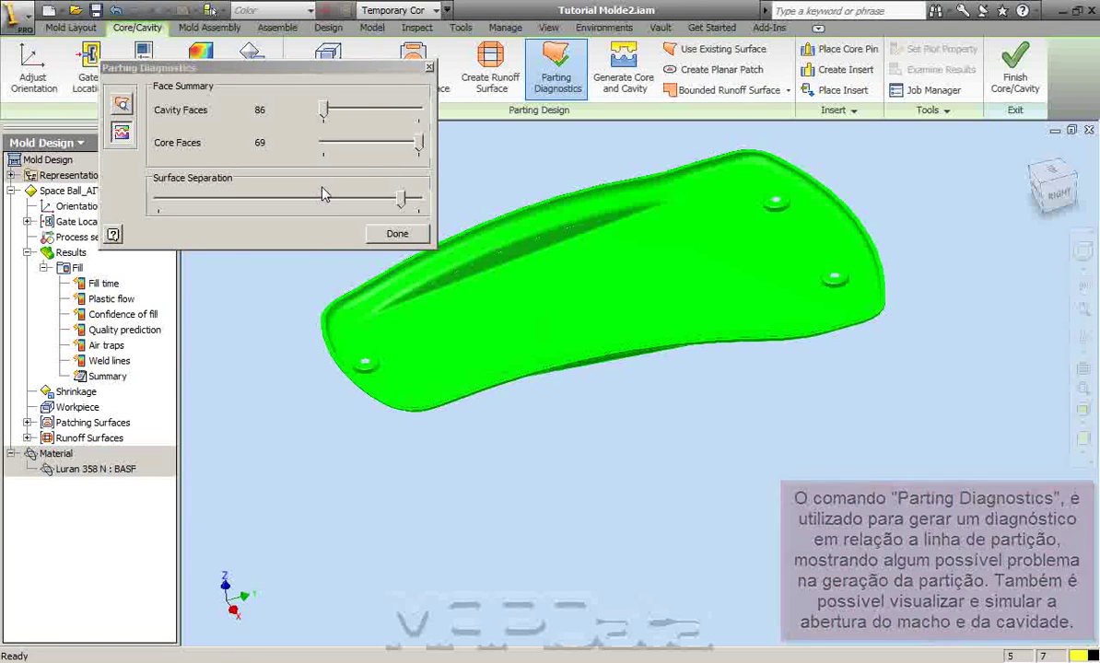
click(417, 144)
drag(419, 145, 325, 145)
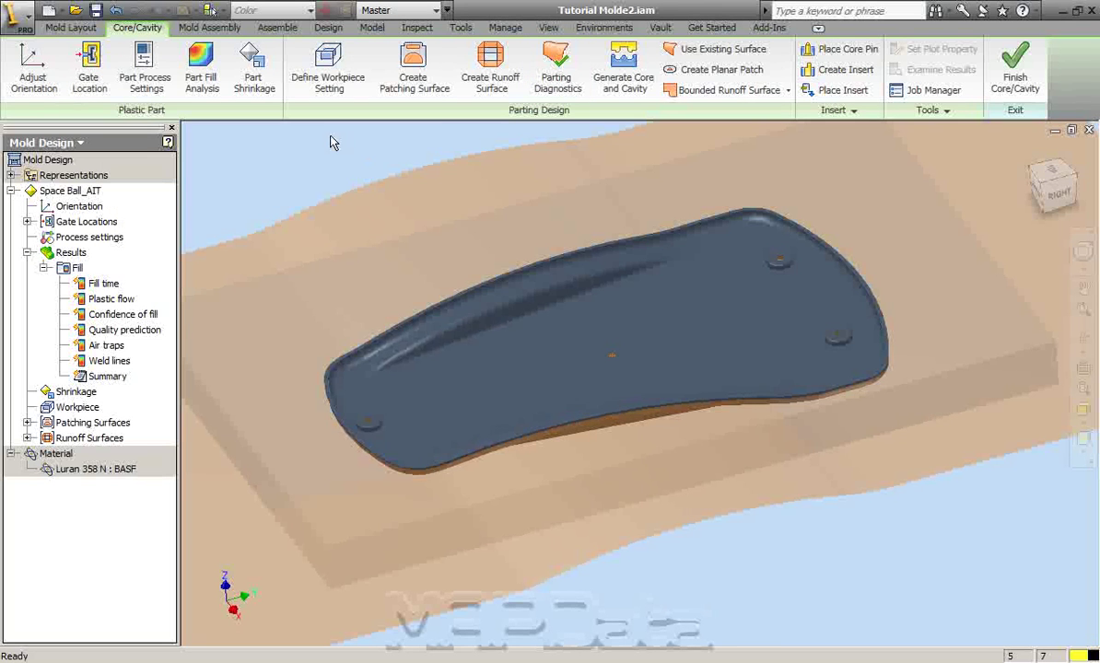
- From the previous view, generate the Core and Cavity solids, list them in the browser, and finish Core/Cavity
right_click(329, 135)
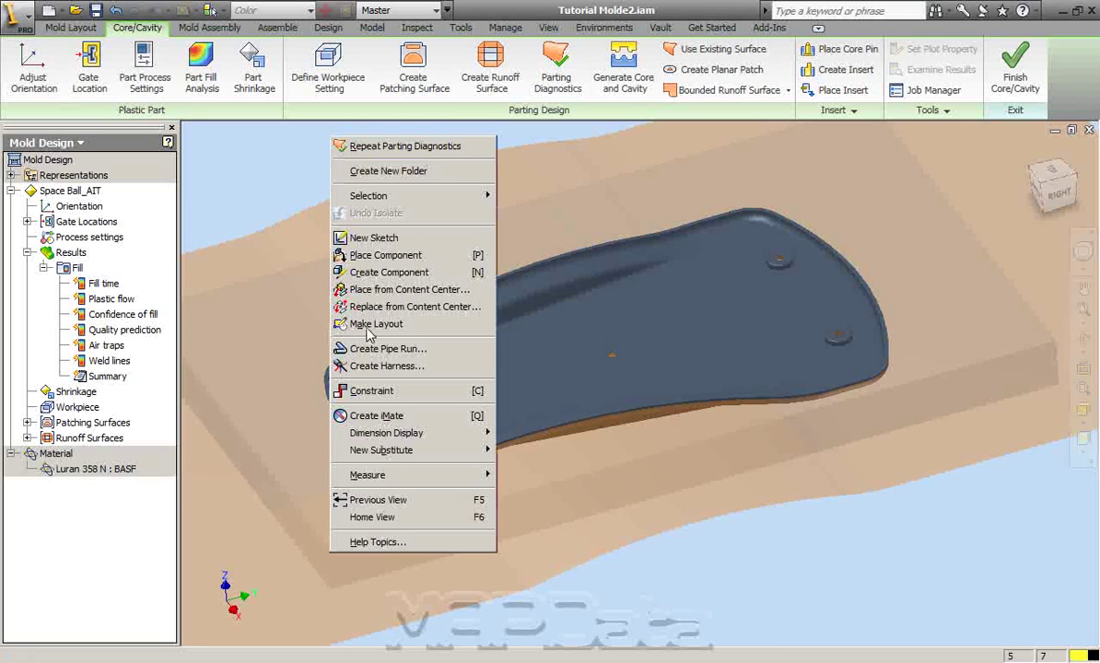
click(381, 500)
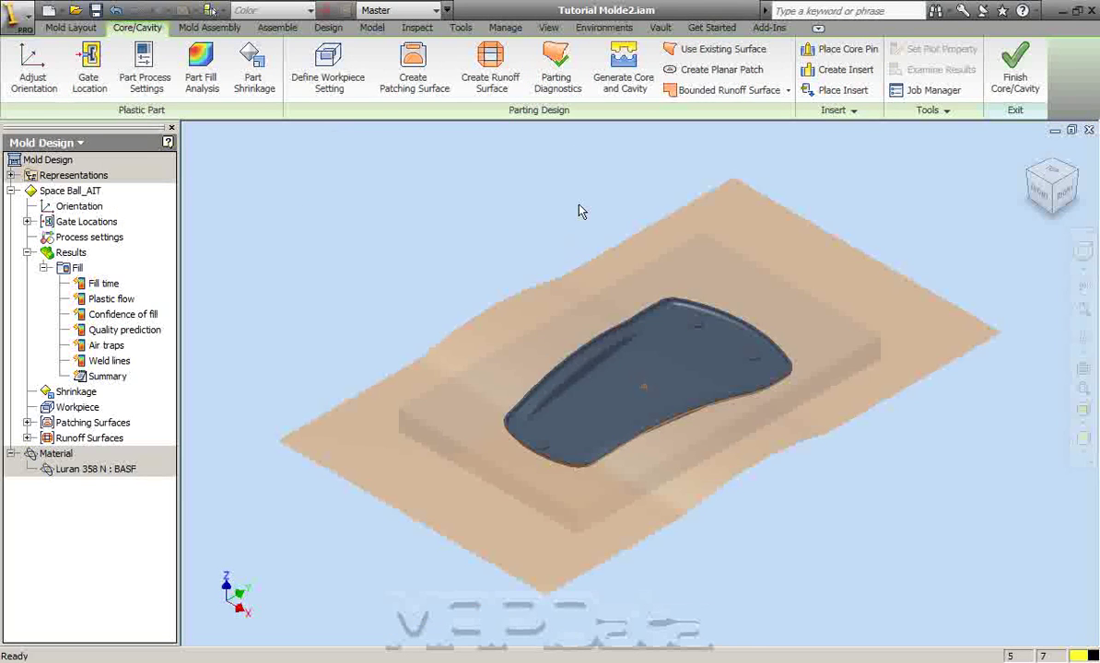
click(622, 72)
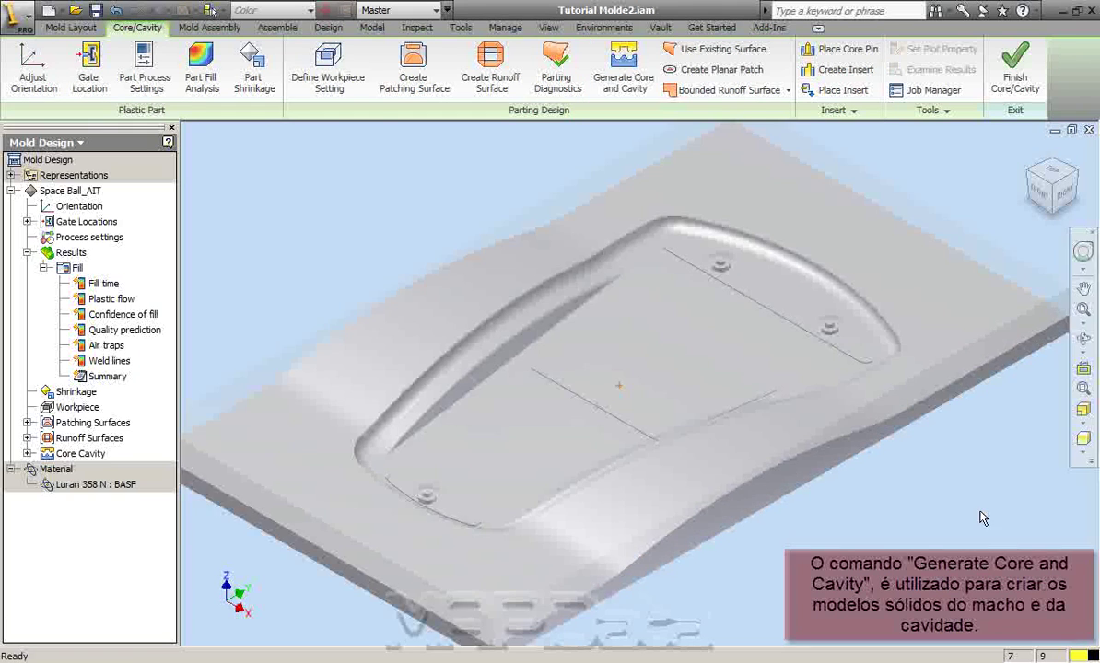
mouse_move(865, 550)
shift+middle_down()
mouse_move(805, 510)
mouse_move(860, 532)
shift+middle_up()
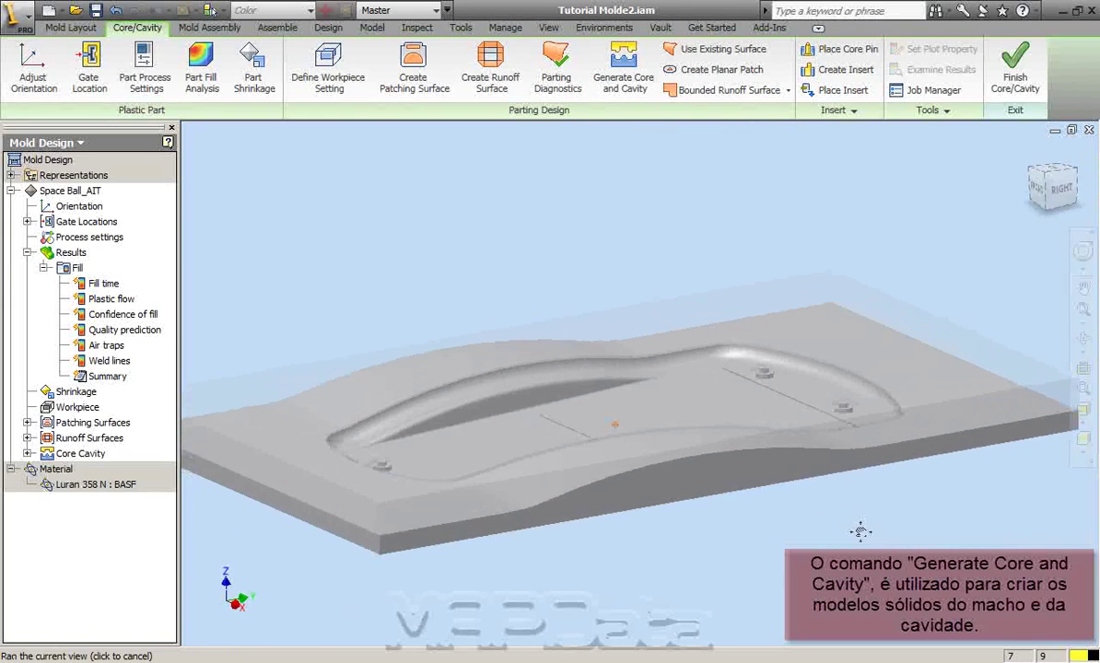
click(27, 453)
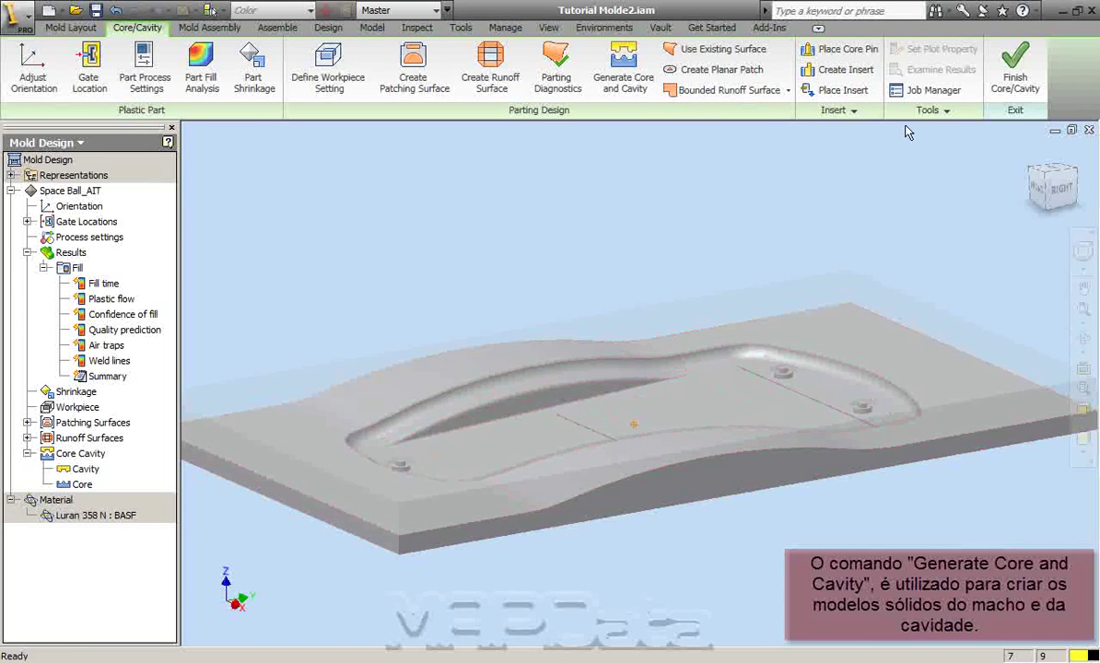
click(1013, 81)
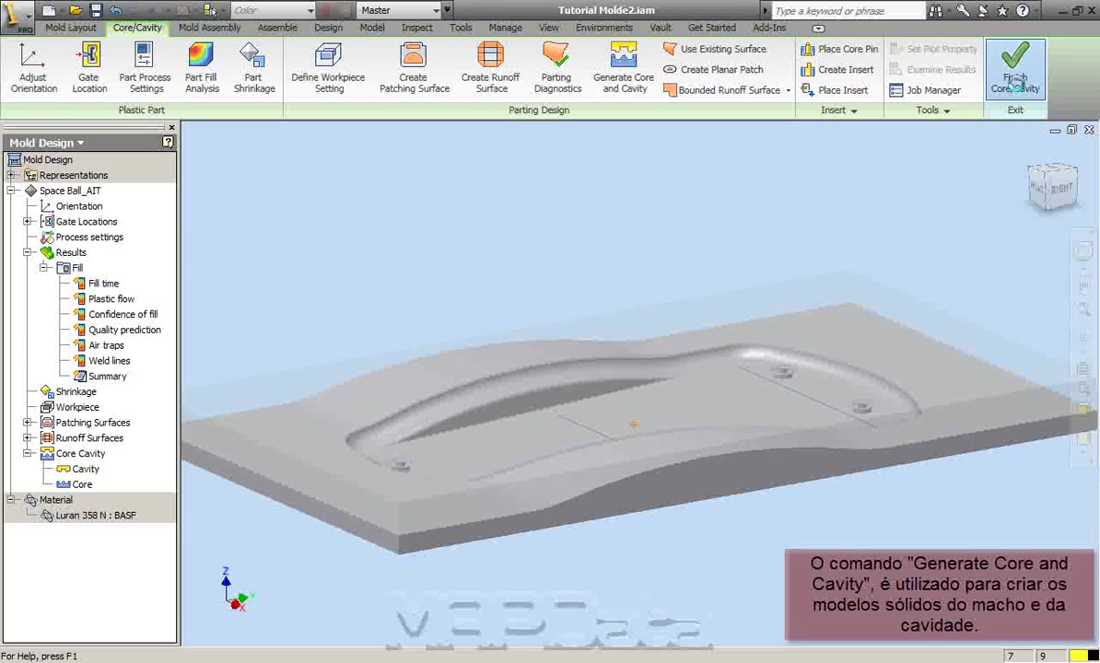